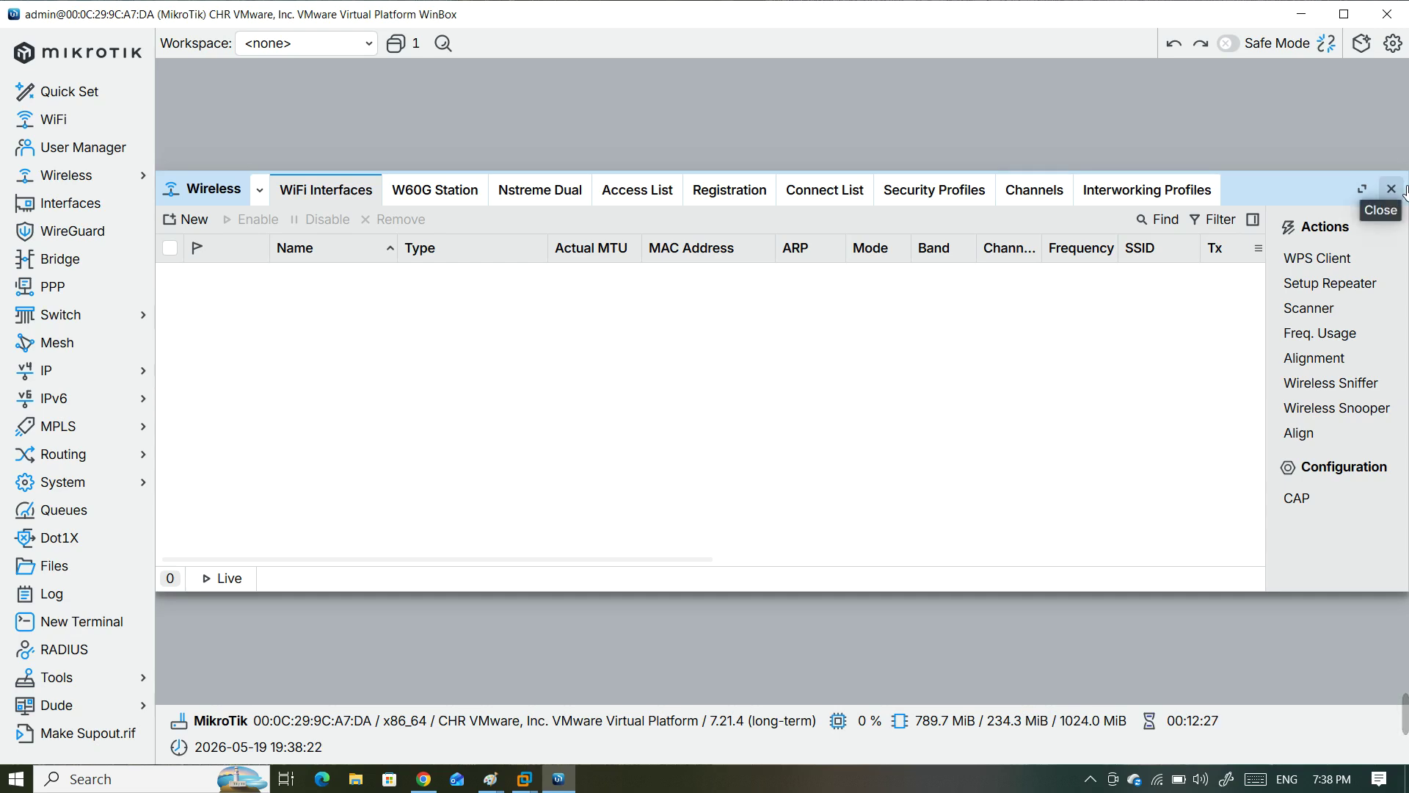
# Step: Review the router's interface list and its assigned IPv4 addresses, widening the Address column to read the full entries
pyautogui.click(1390, 189)
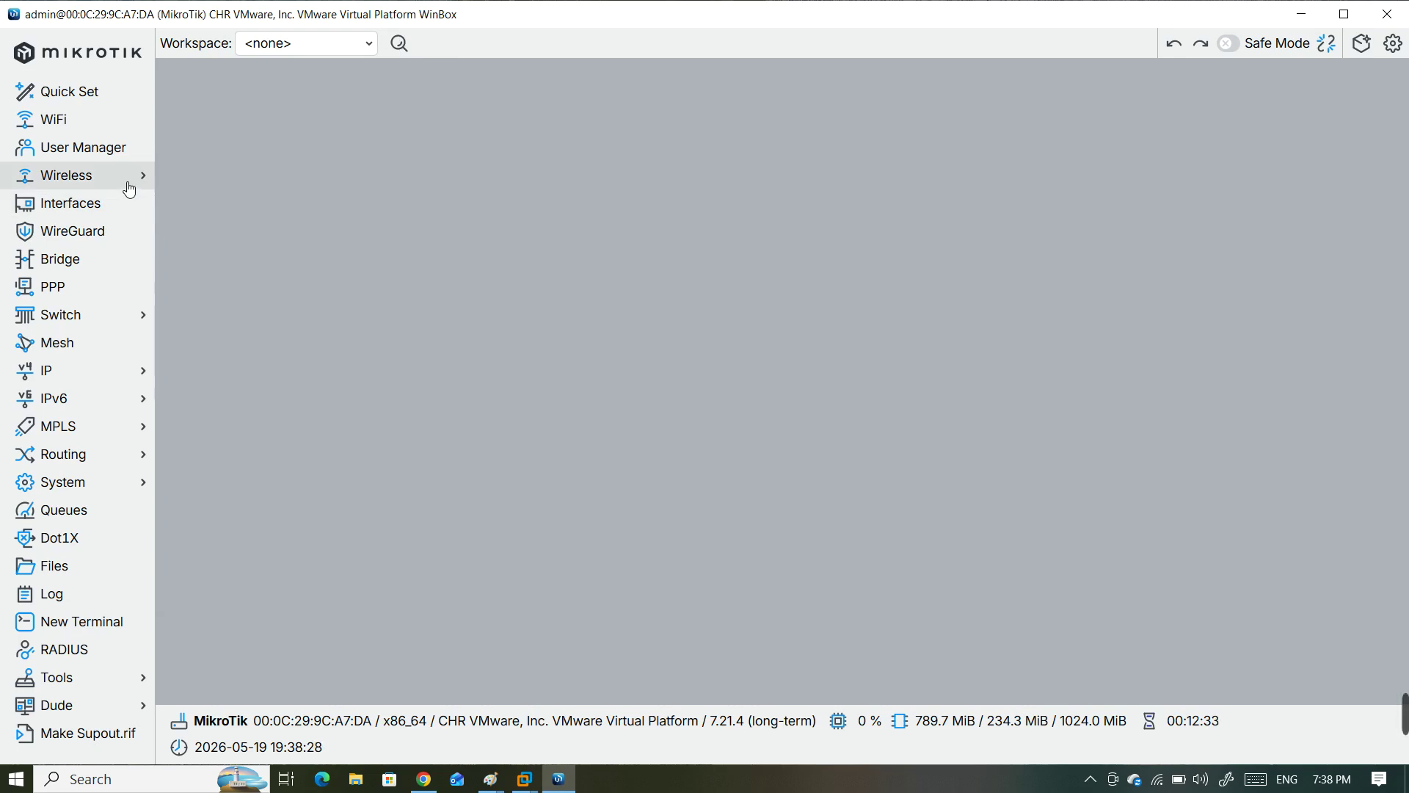
pyautogui.click(117, 204)
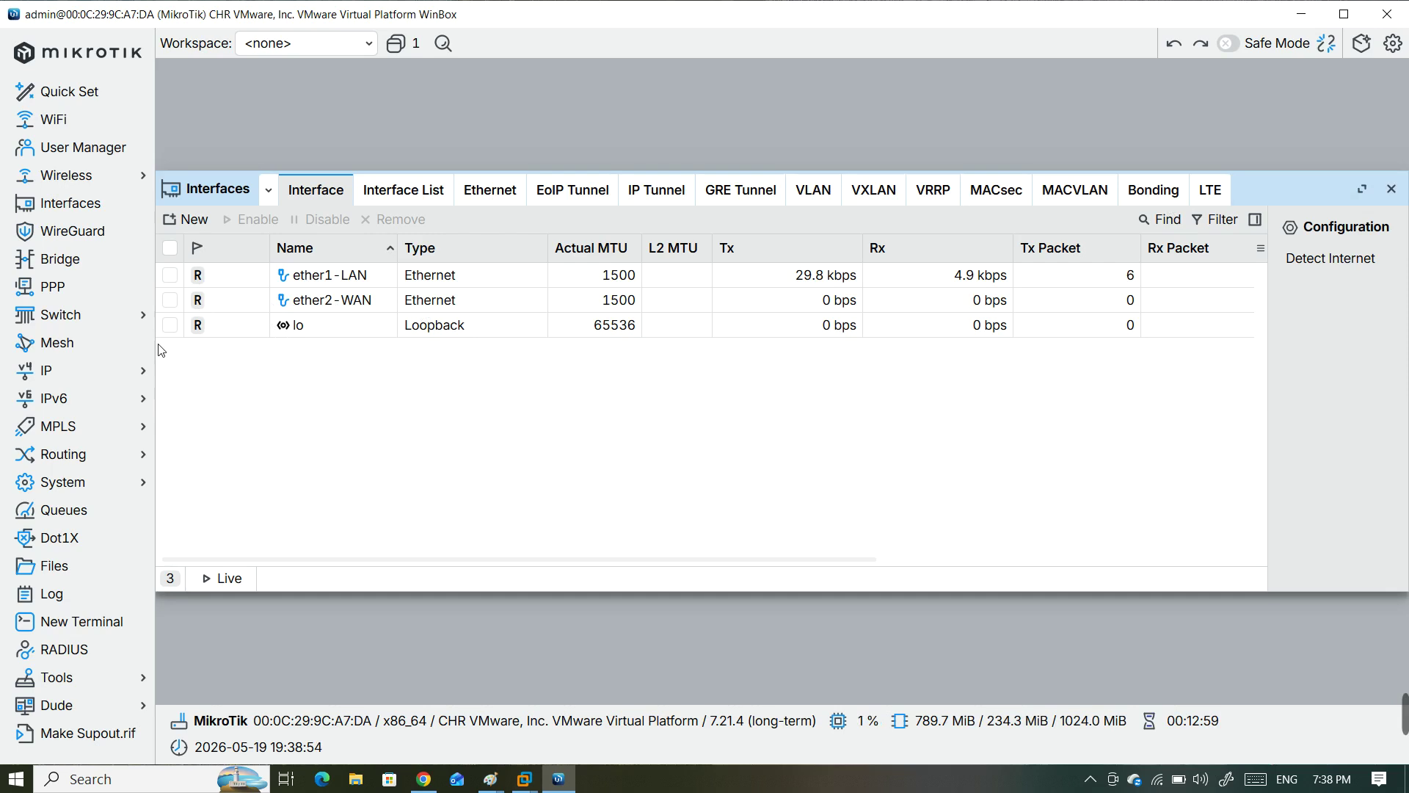
pyautogui.click(126, 371)
pyautogui.click(210, 397)
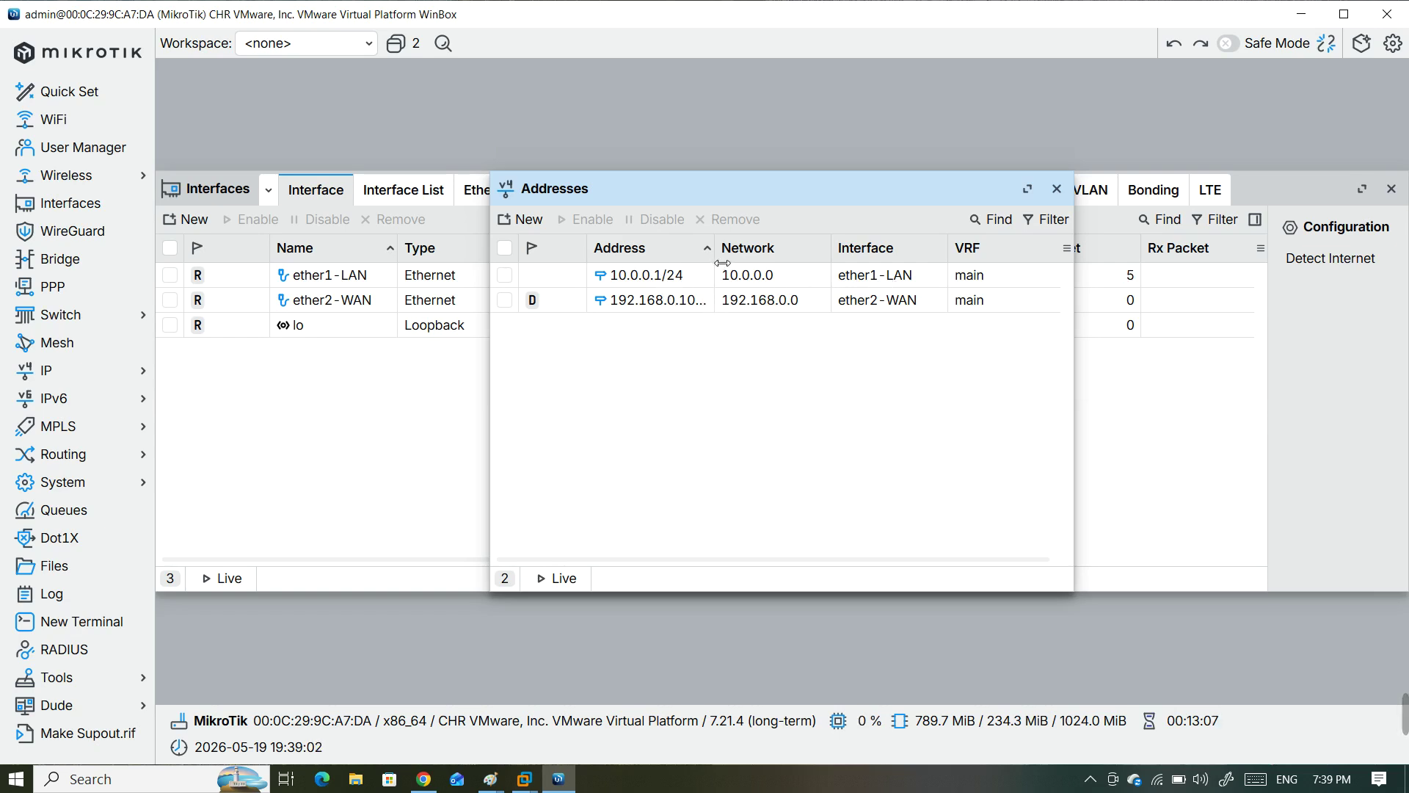
pyautogui.moveTo(722, 263); pyautogui.dragTo(758, 262)
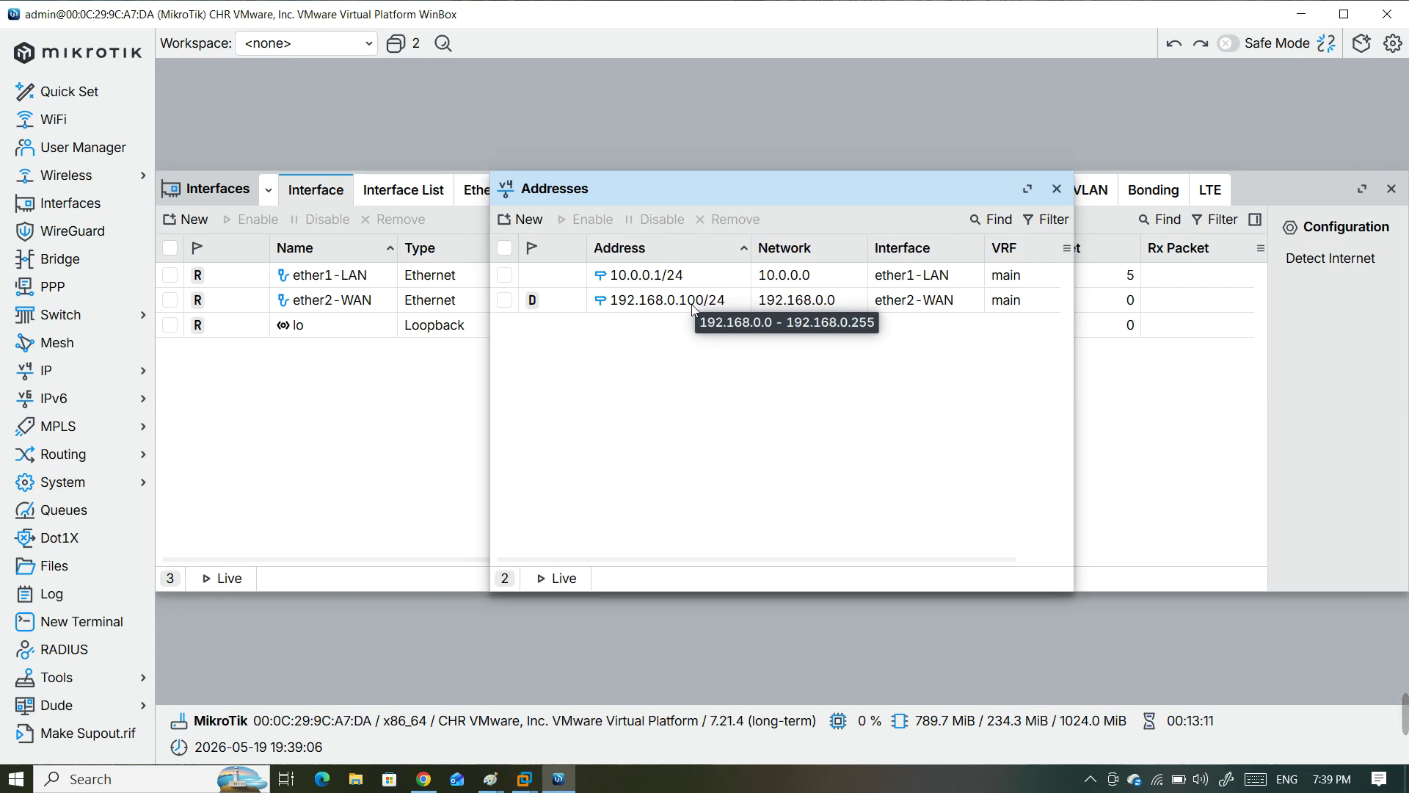
pyautogui.click(1055, 195)
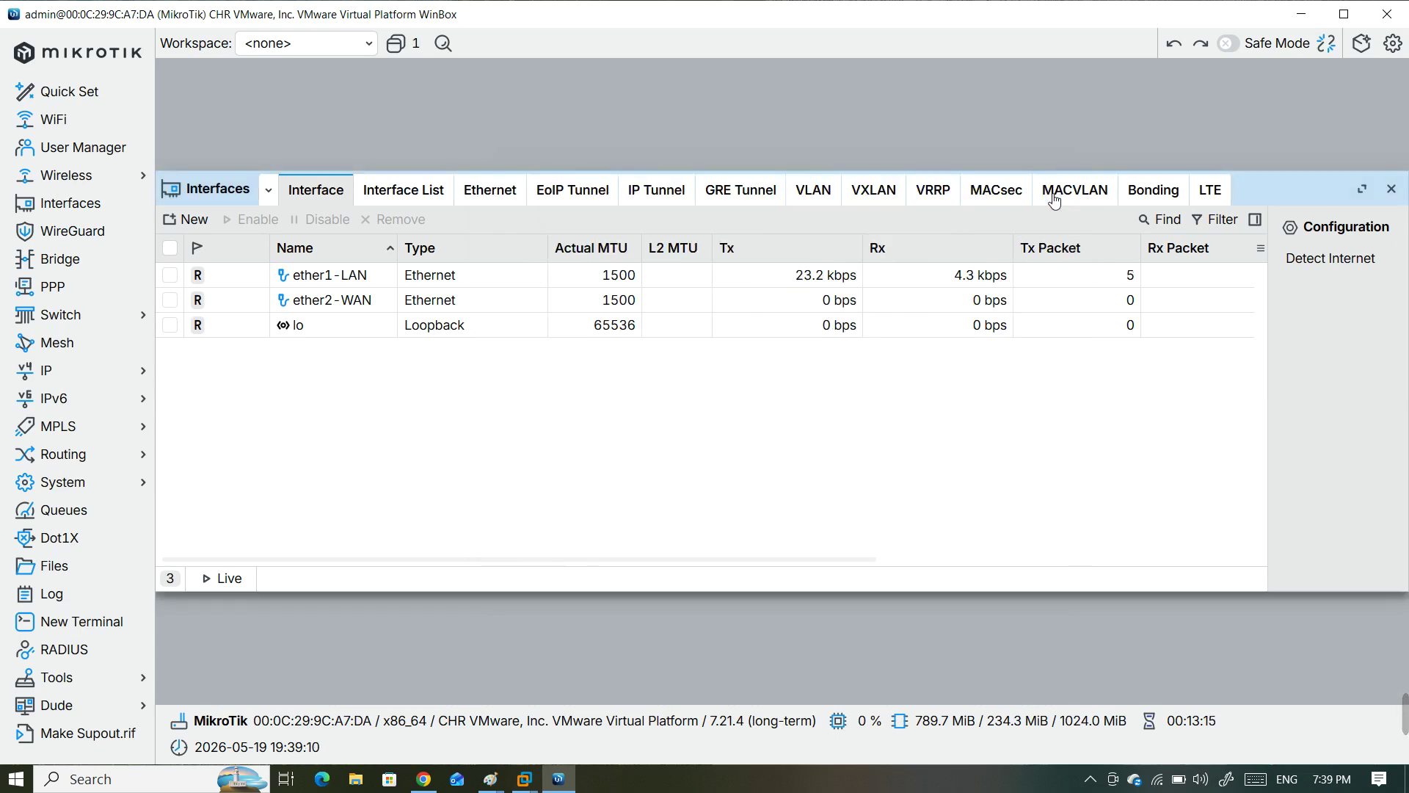
# Step: Create a bridge named B-1, keeping the default STP settings and leaving VLAN filtering off
pyautogui.click(107, 267)
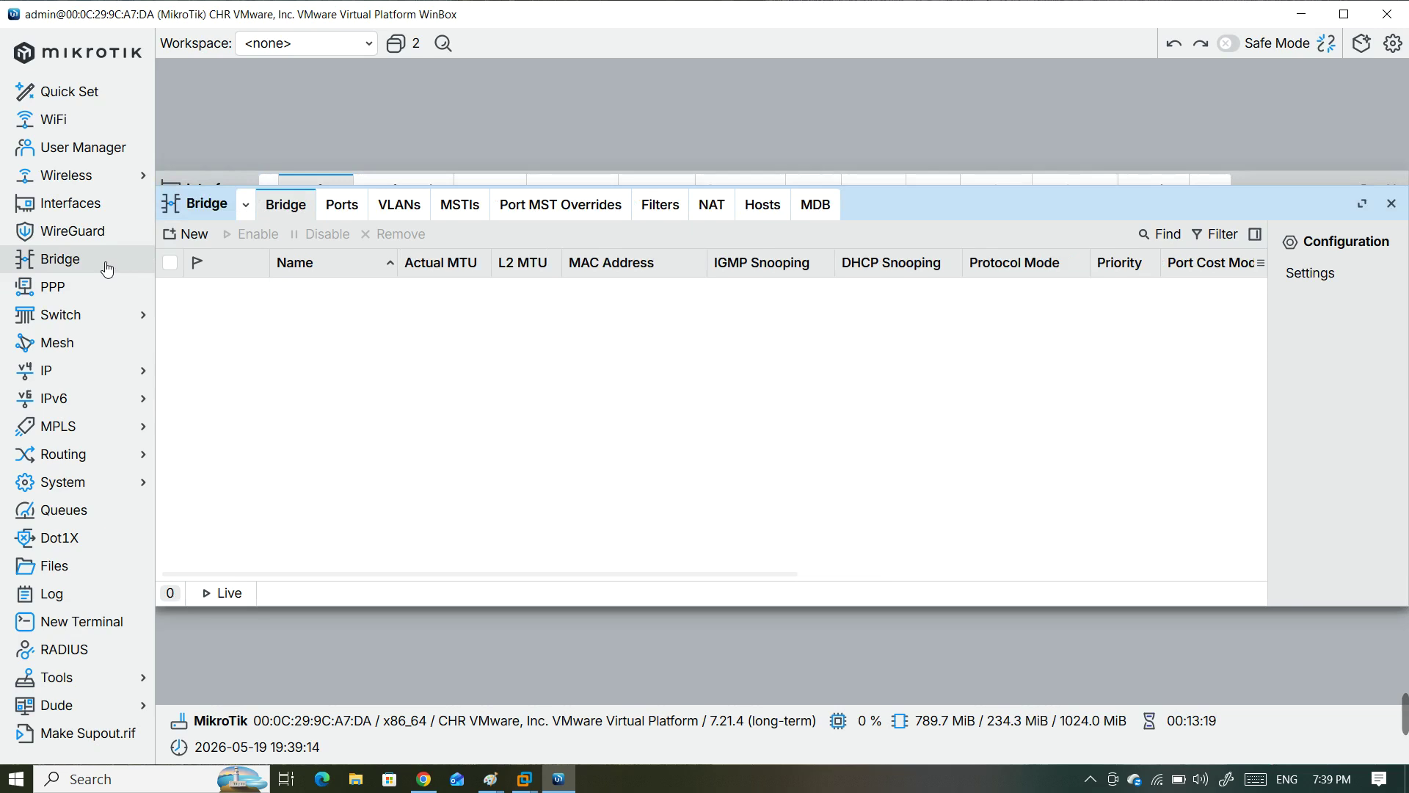
pyautogui.click(194, 234)
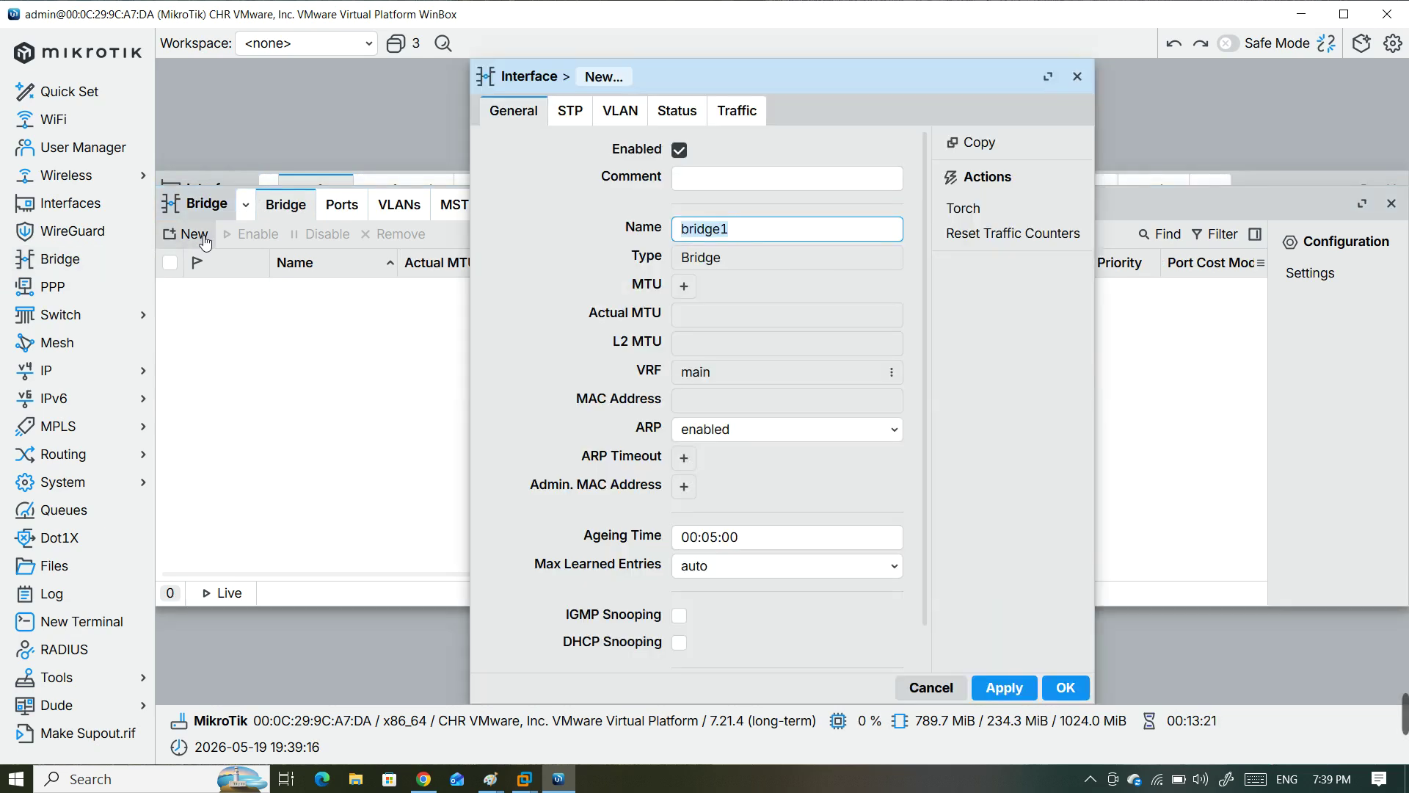
pyautogui.press('BackSpace')
pyautogui.write('B')
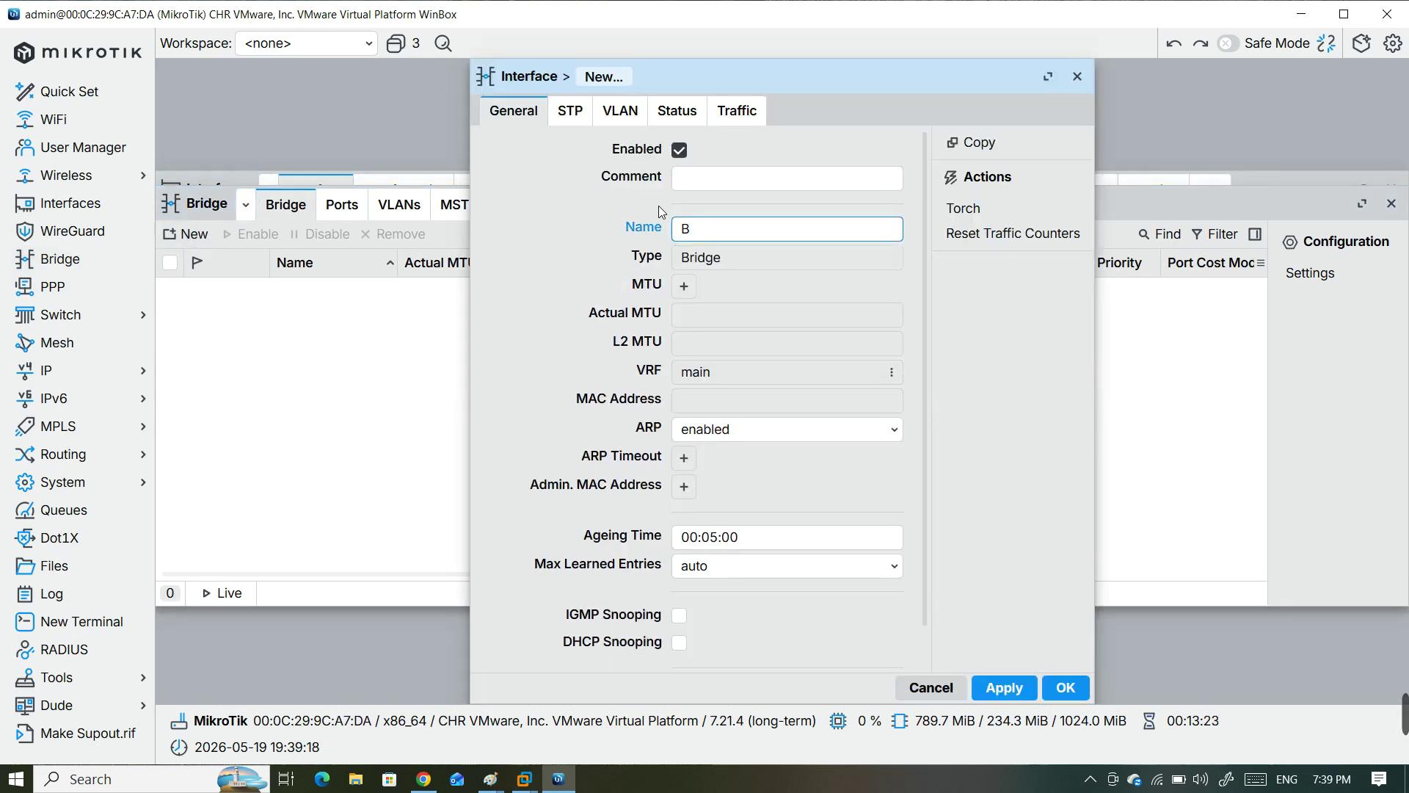
pyautogui.write('-1')
pyautogui.click(571, 111)
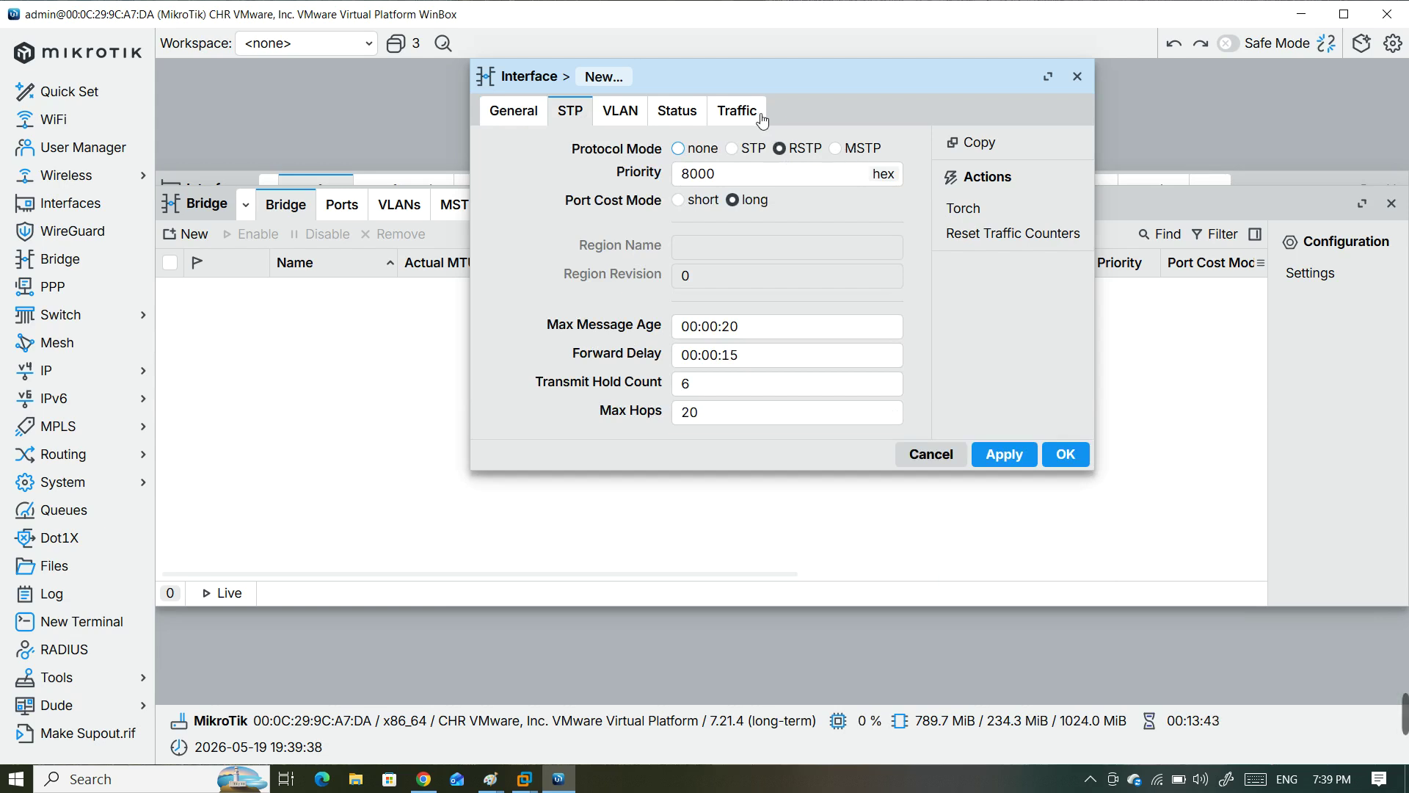
pyautogui.click(625, 114)
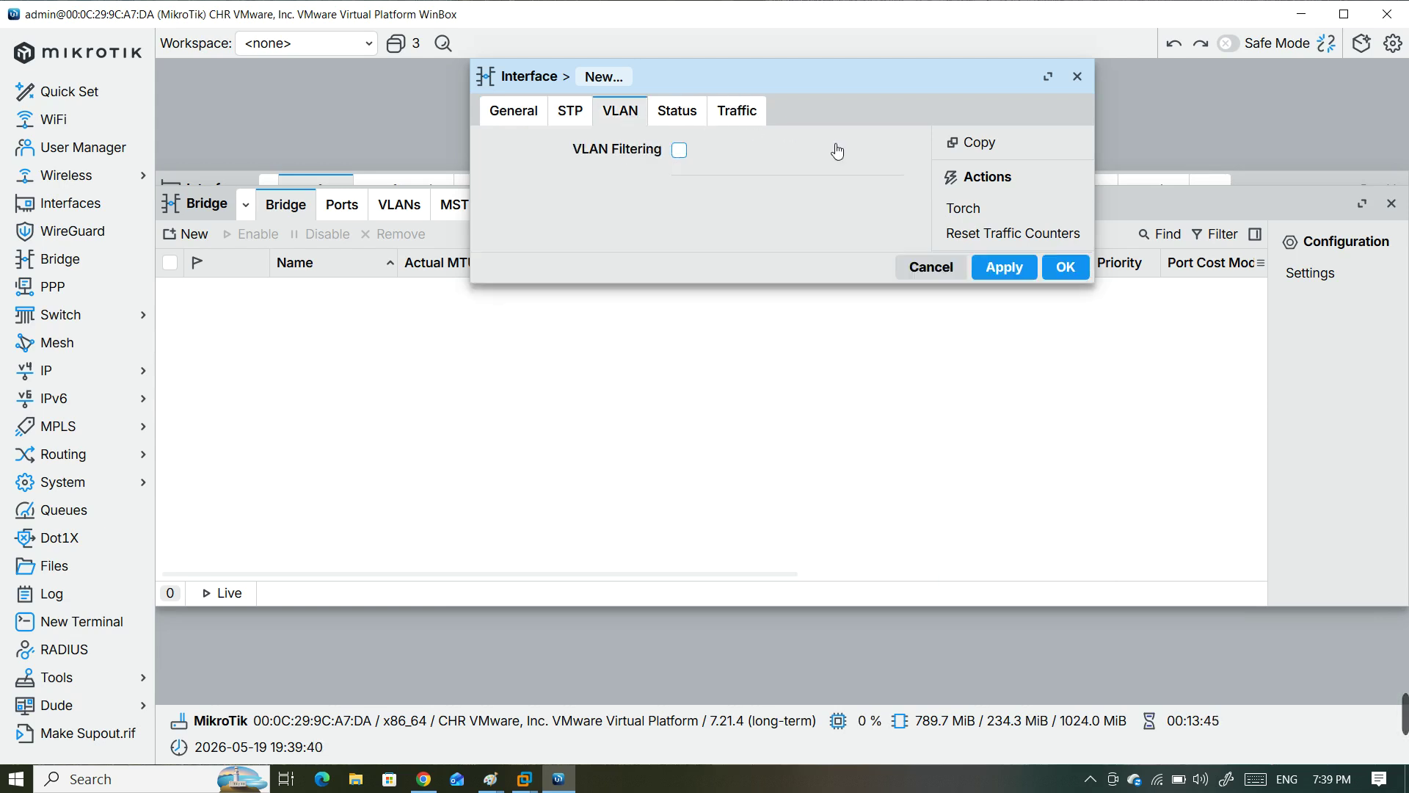
pyautogui.click(1002, 267)
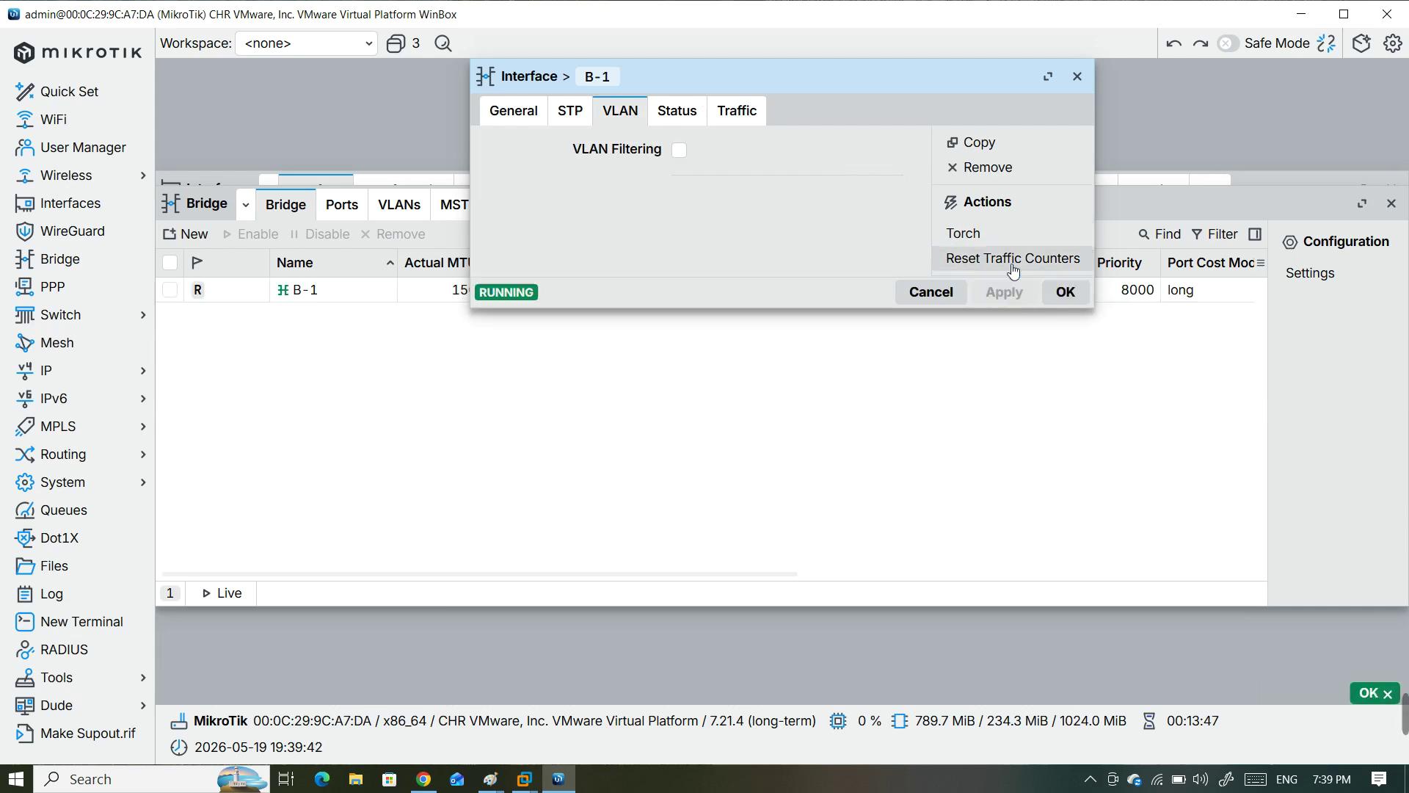
pyautogui.click(1066, 292)
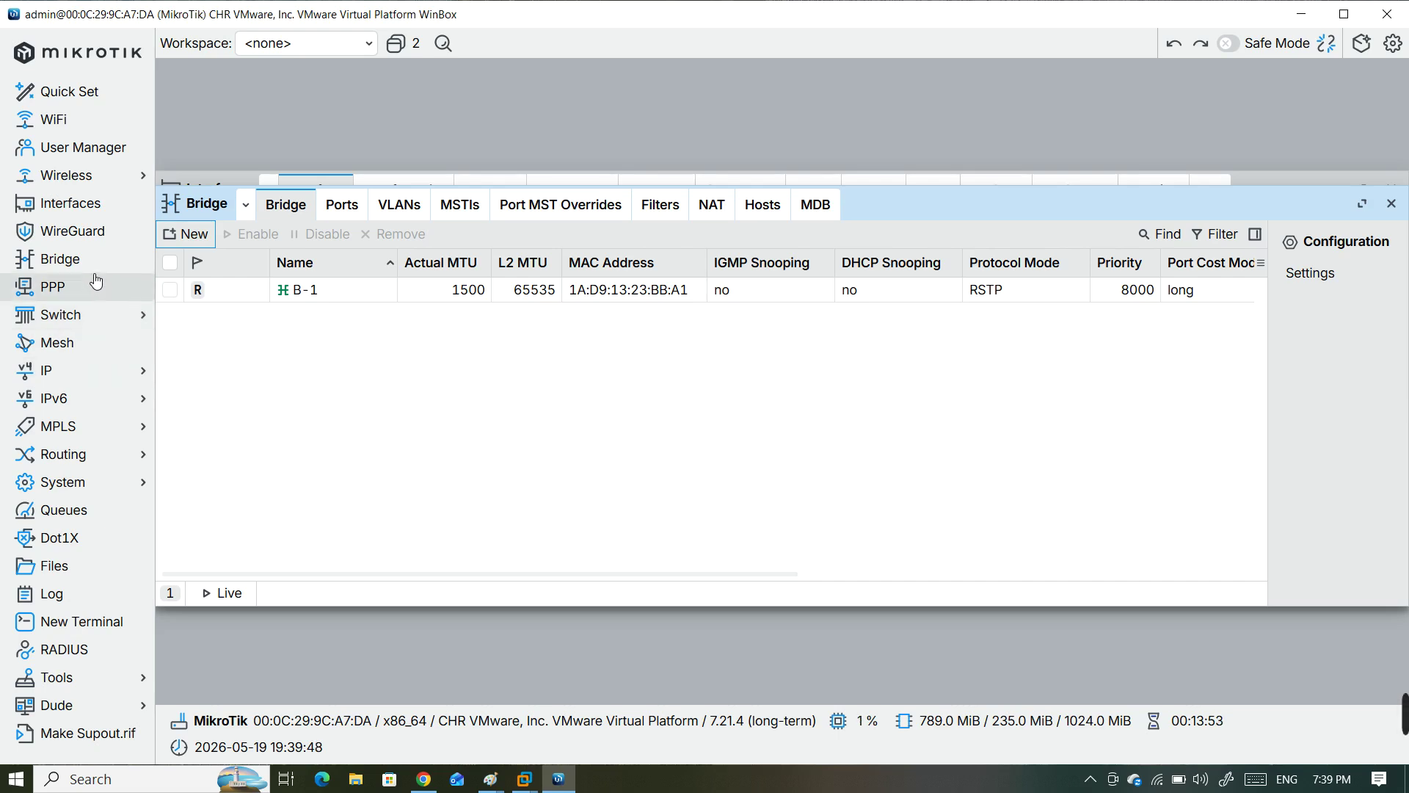
# Step: Check the interface list and the general properties of ether2-WAN without changing them
pyautogui.click(88, 215)
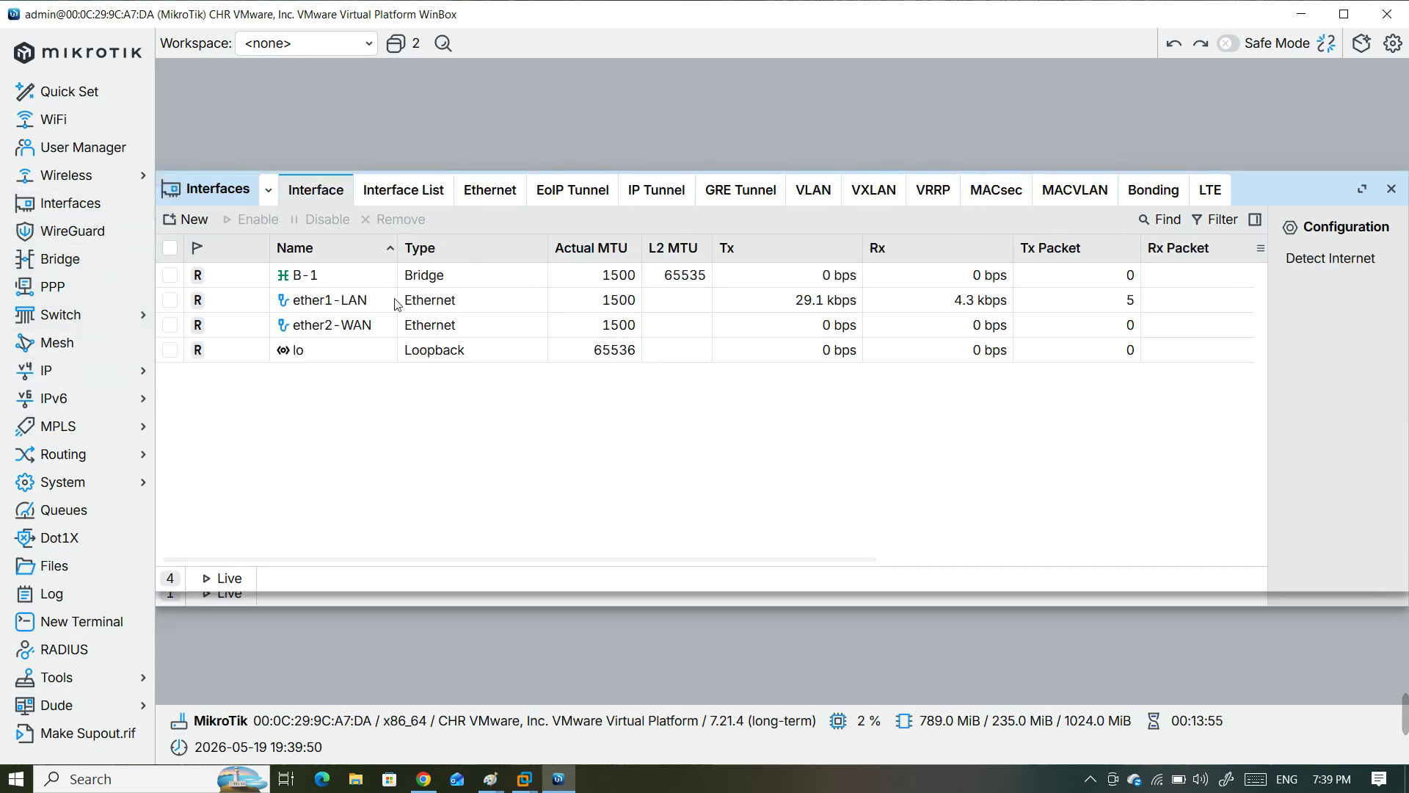
pyautogui.doubleClick(382, 325)
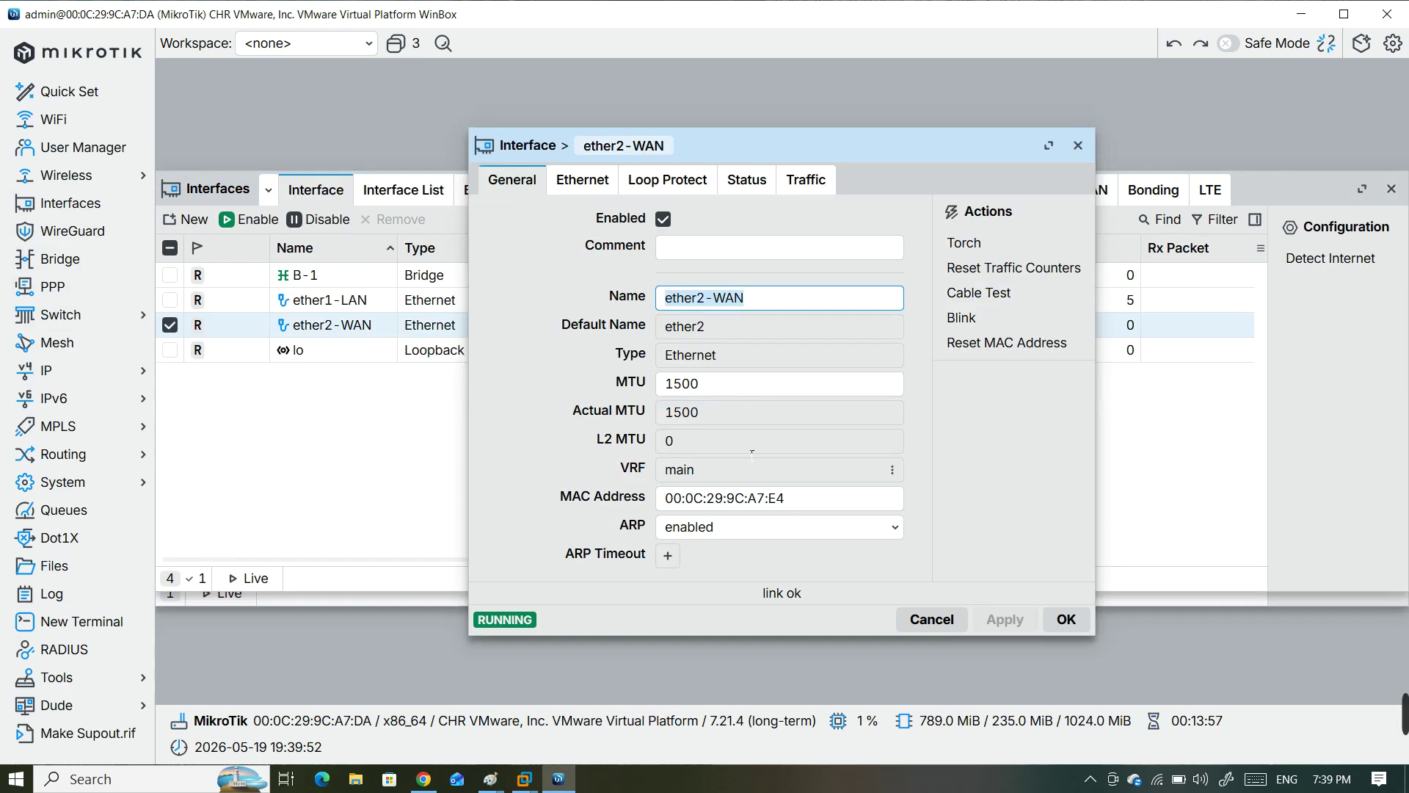
pyautogui.click(1078, 146)
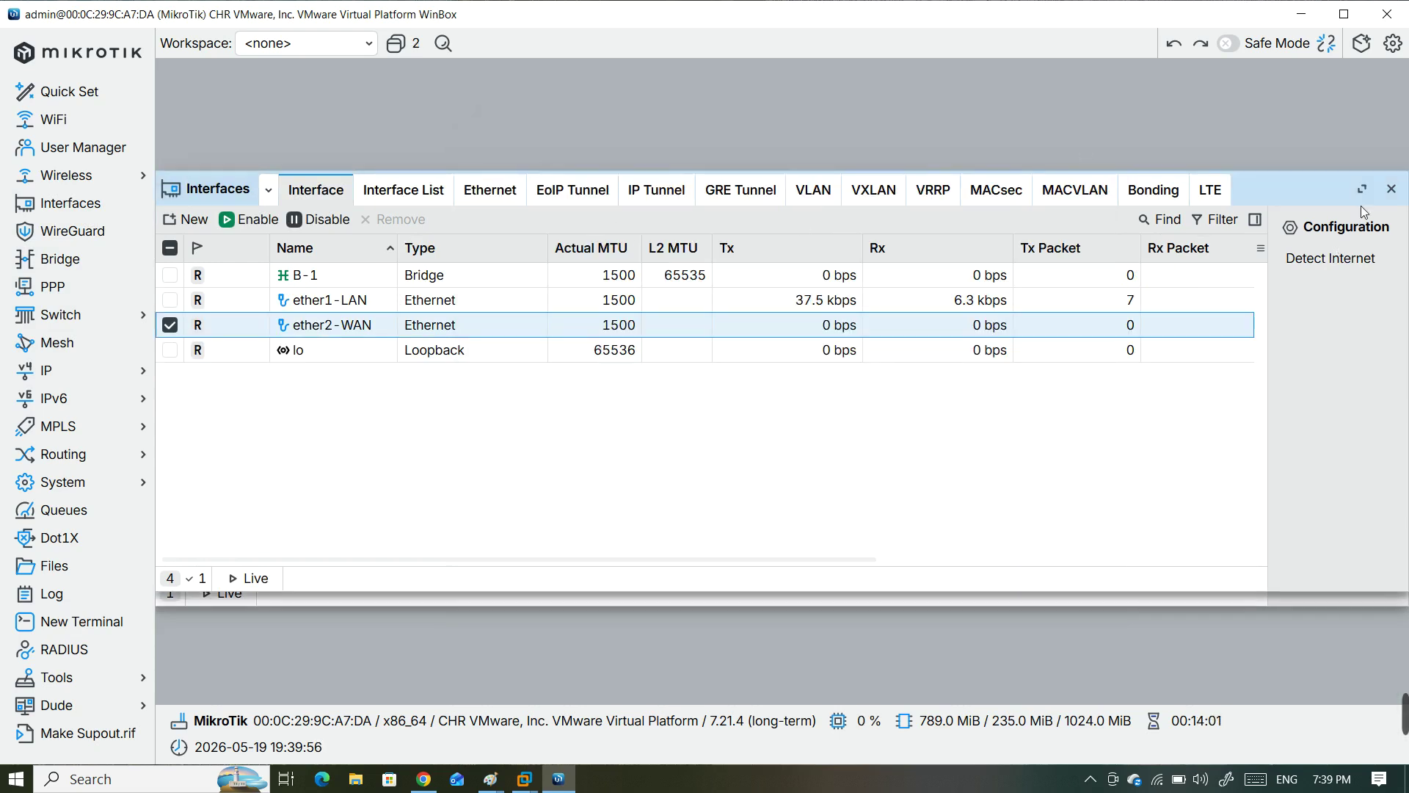
pyautogui.click(1390, 189)
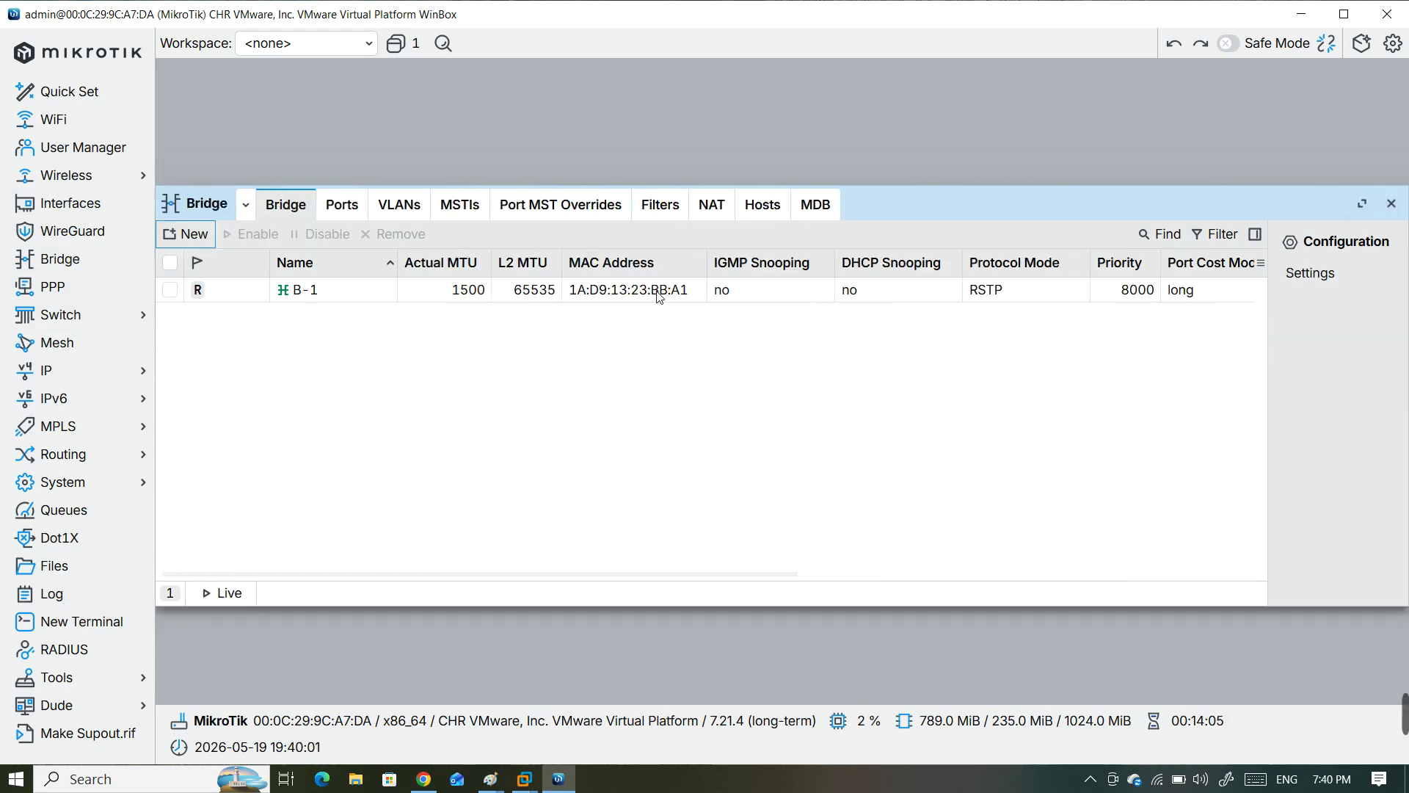
# Step: Add ether2-WAN as a port of bridge B-1
pyautogui.click(347, 210)
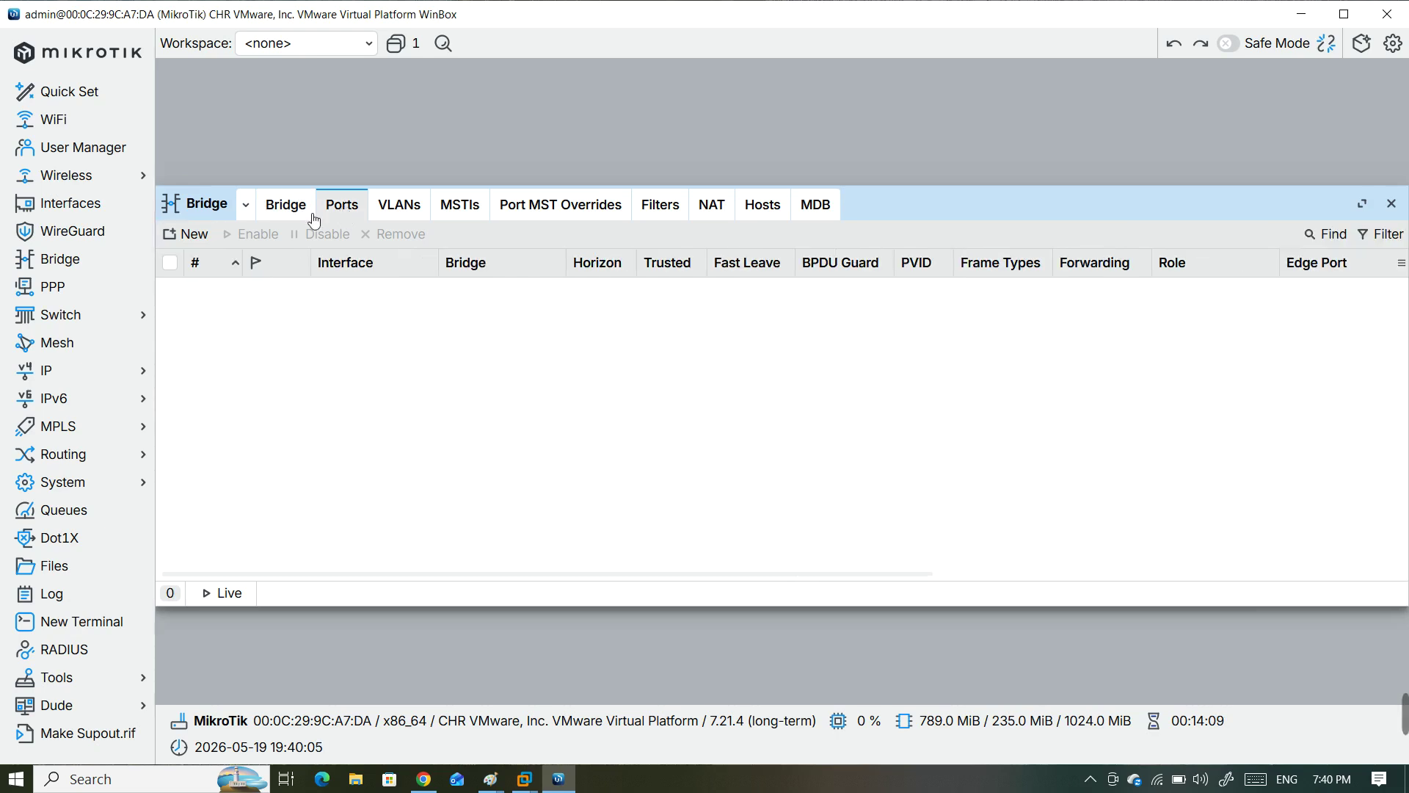
pyautogui.click(203, 240)
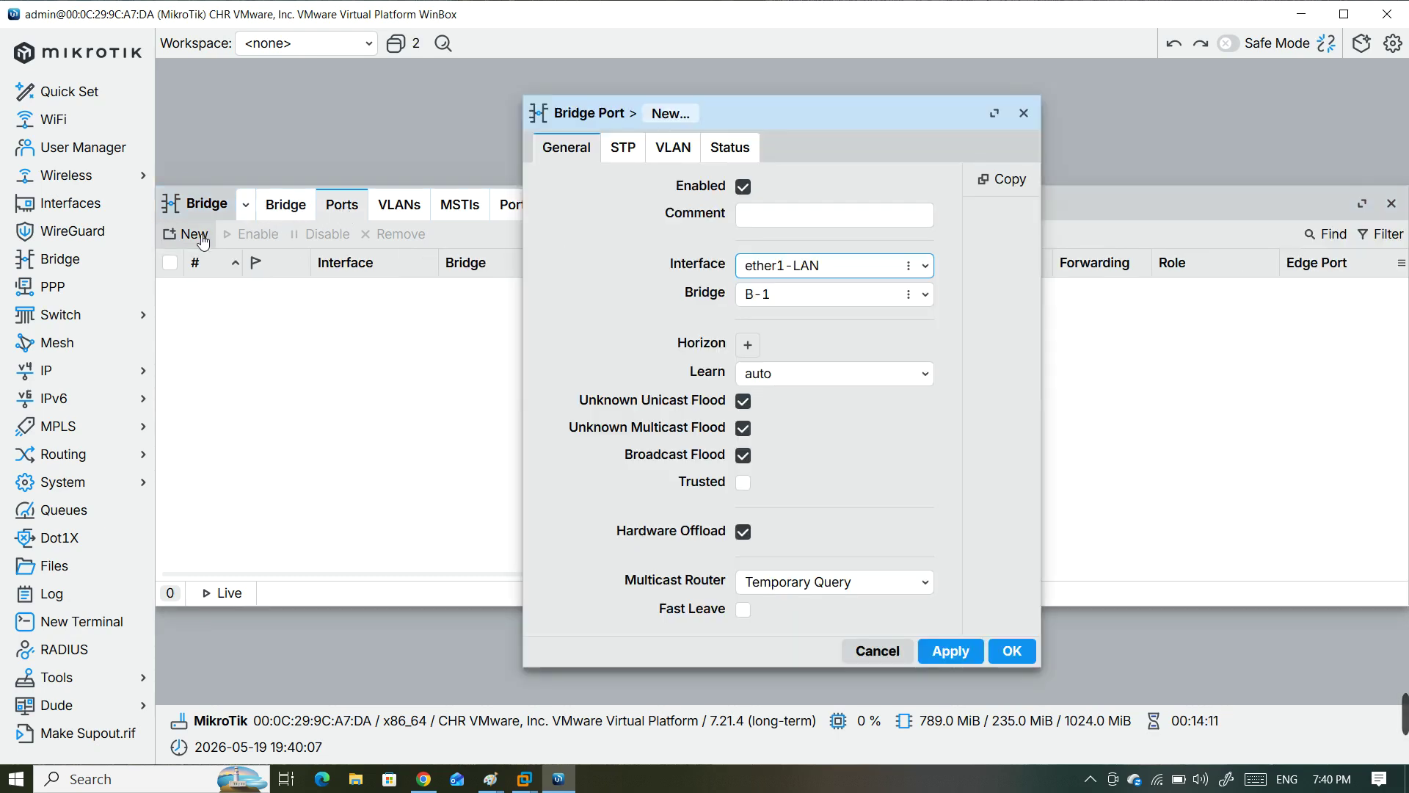
pyautogui.click(927, 267)
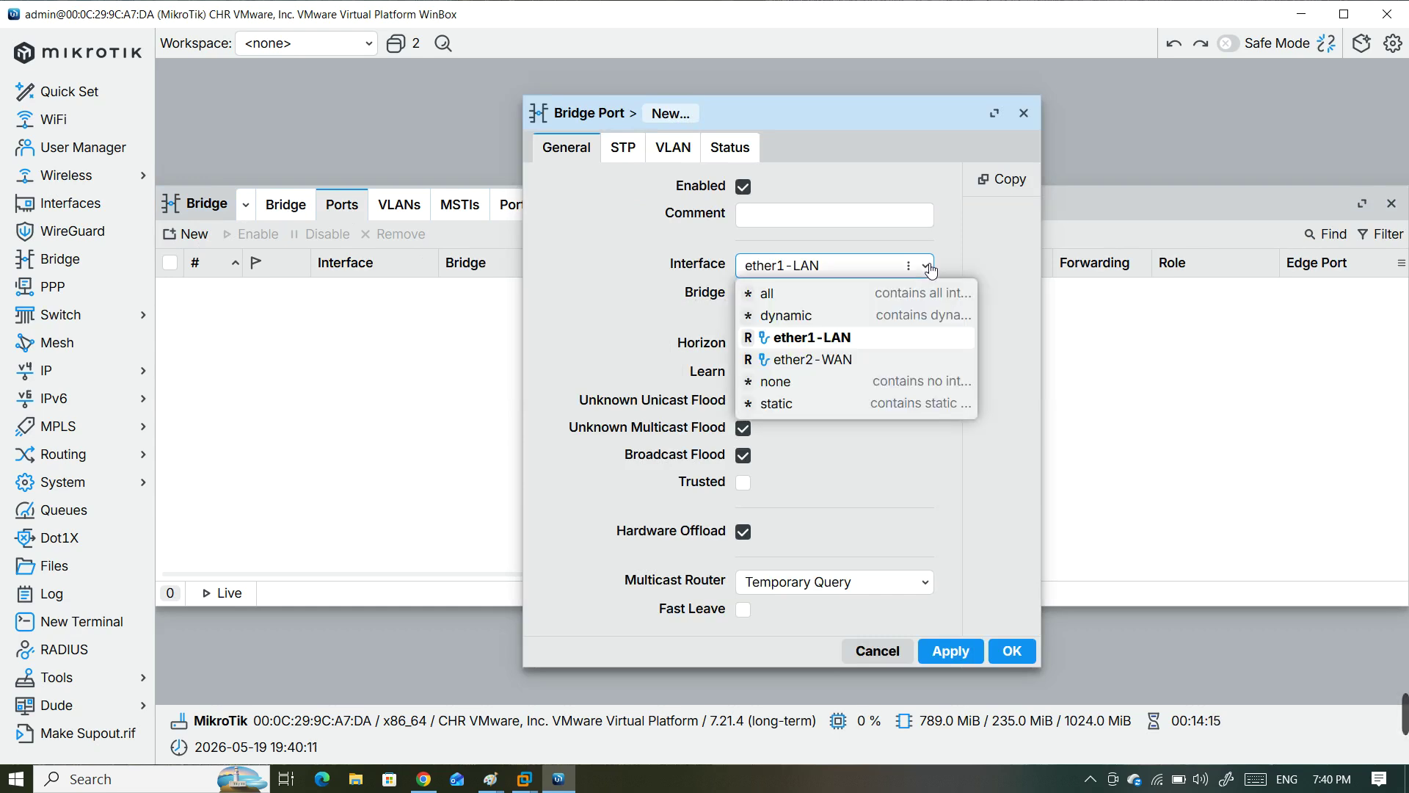
pyautogui.click(843, 360)
pyautogui.click(951, 652)
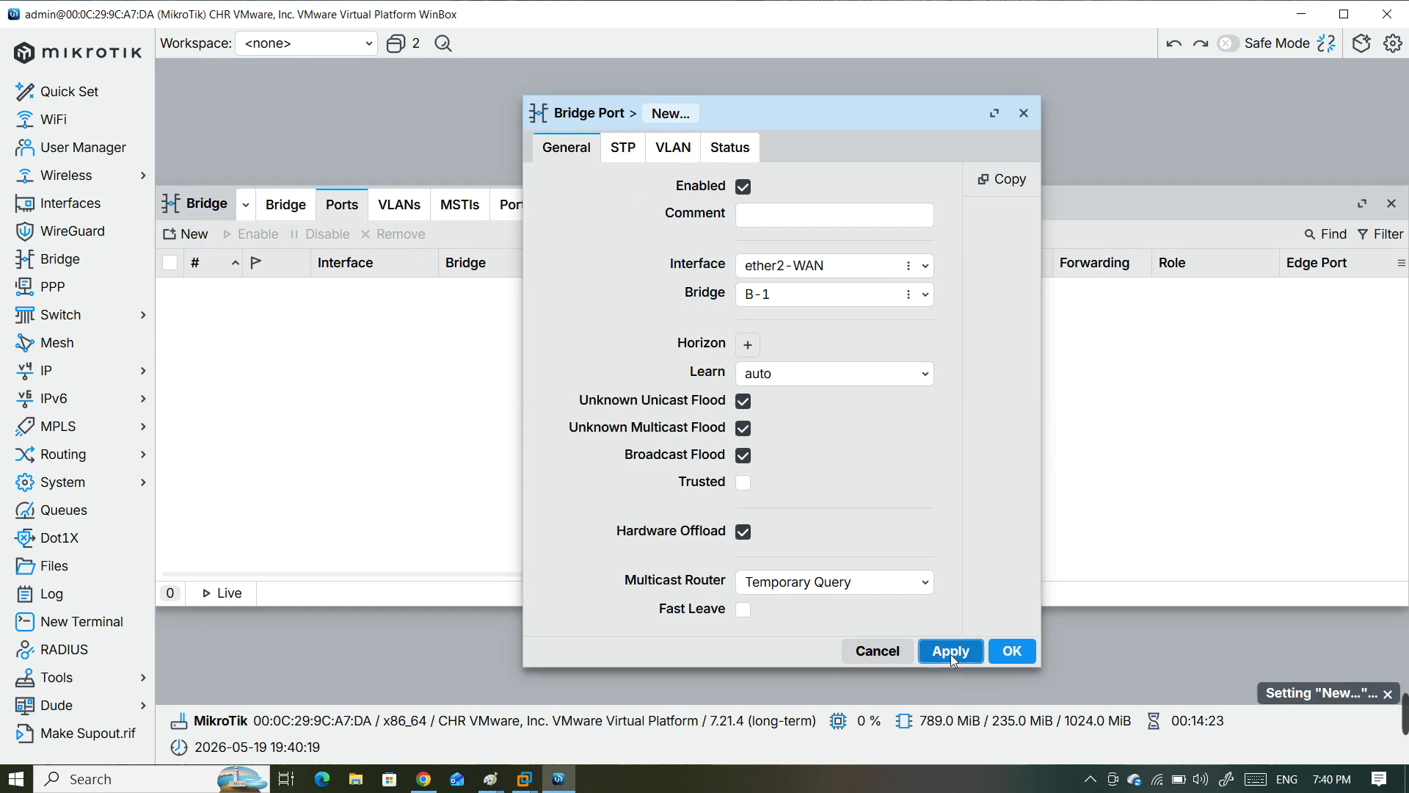
pyautogui.click(1000, 657)
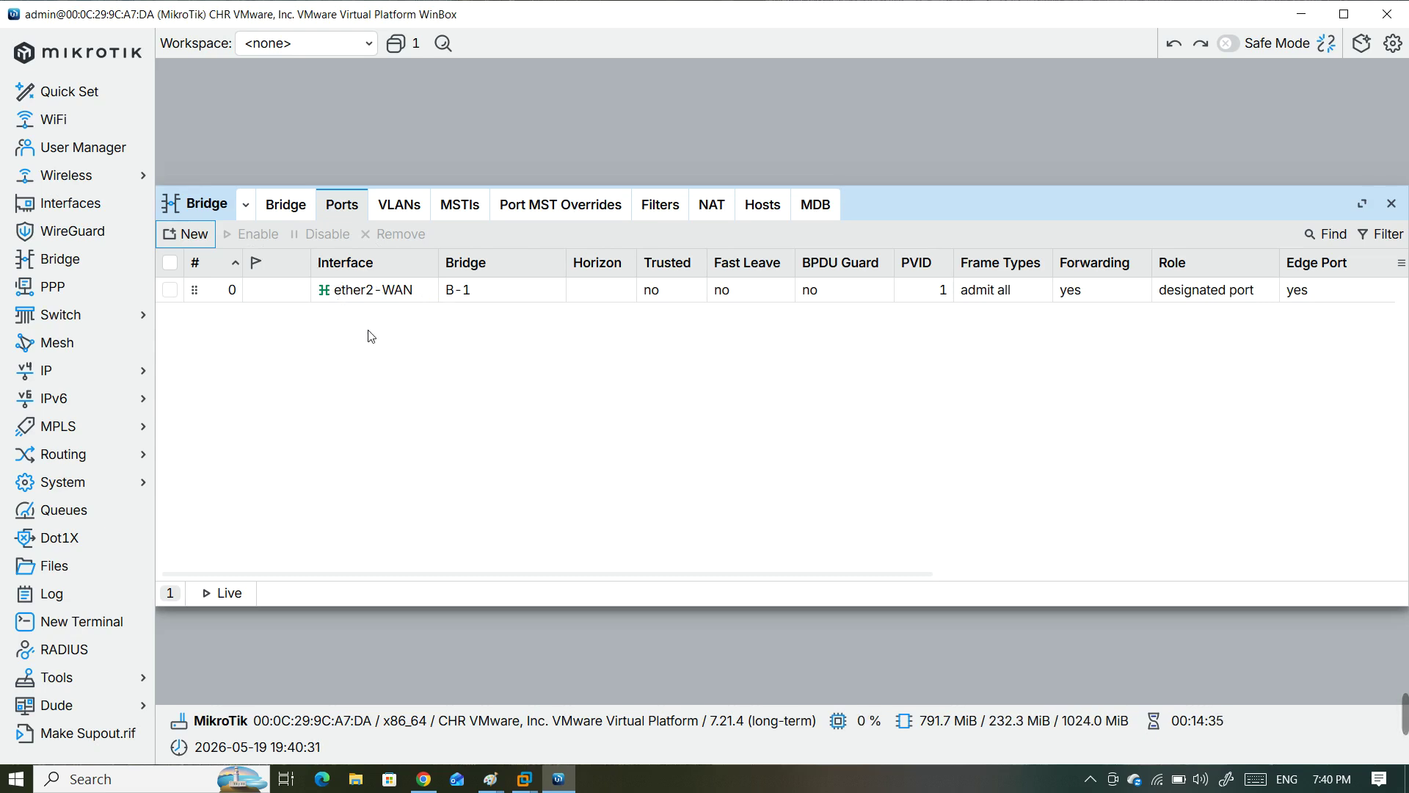
pyautogui.click(185, 234)
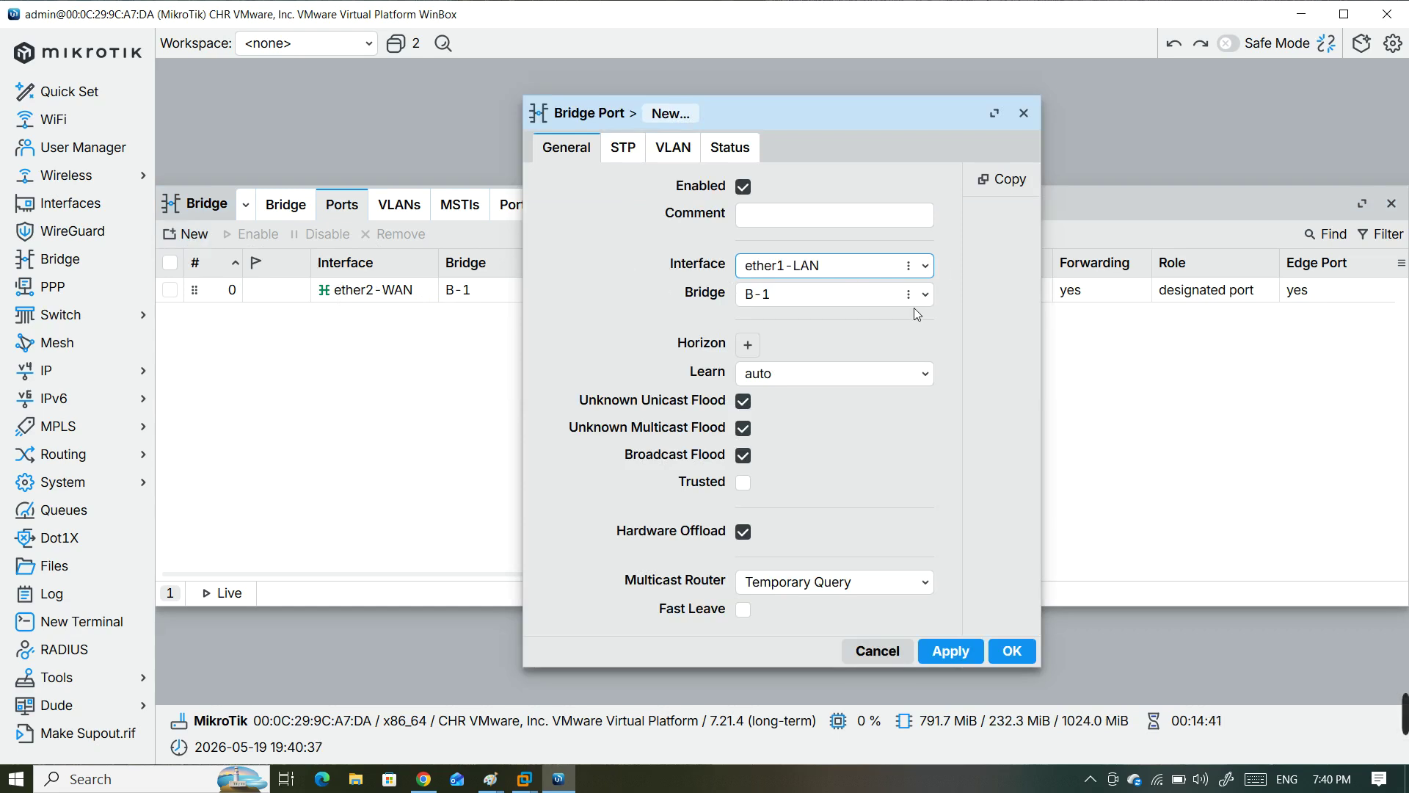
pyautogui.click(926, 267)
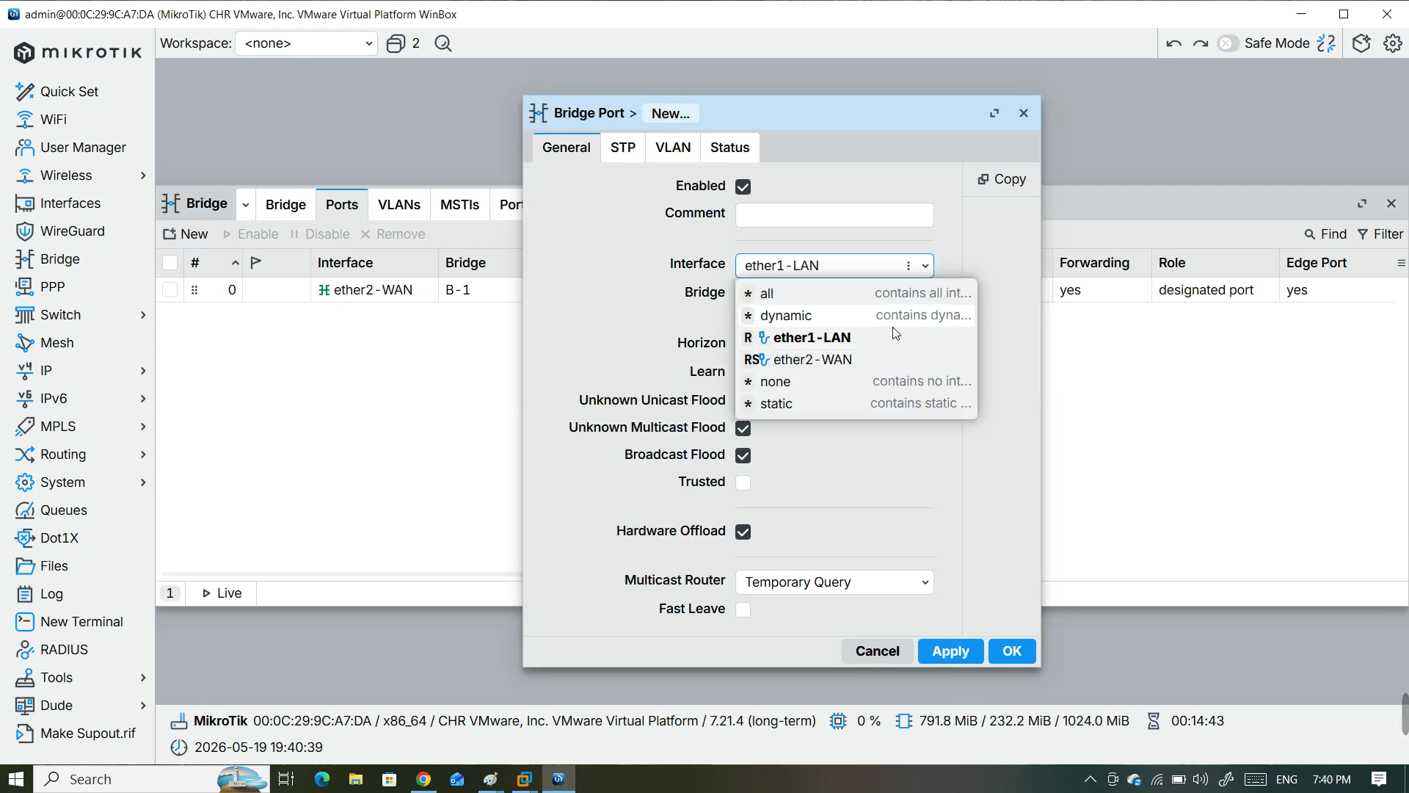
pyautogui.click(989, 337)
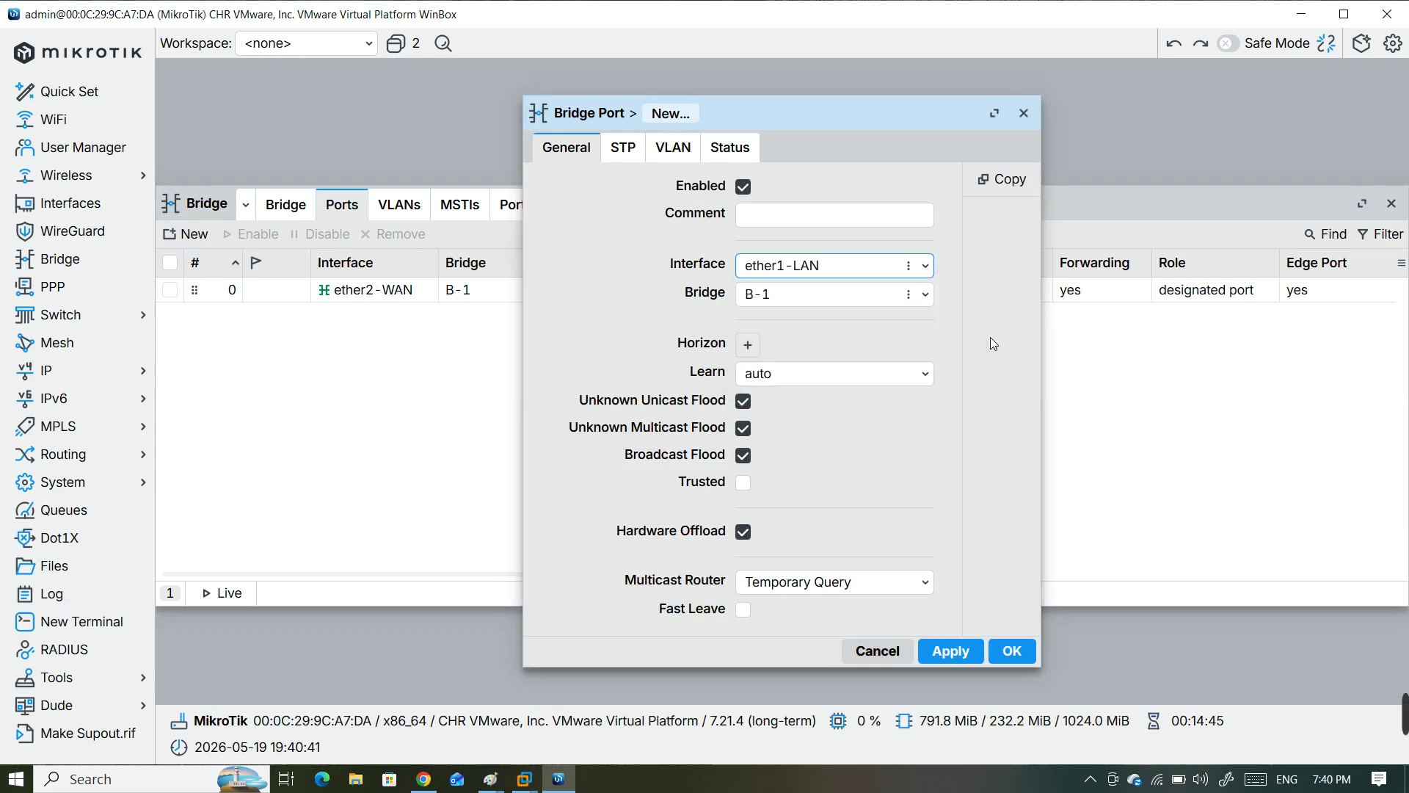
pyautogui.click(1025, 114)
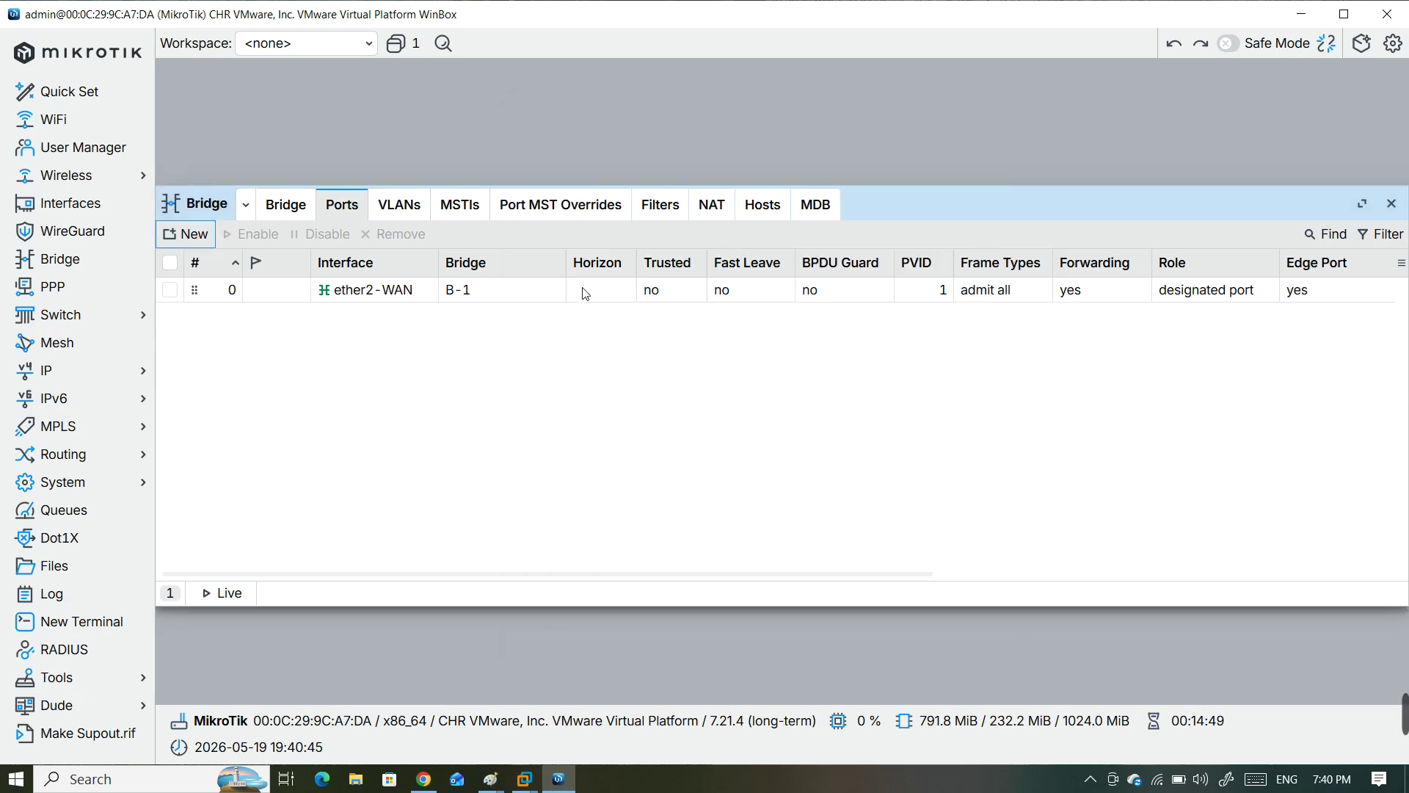
# Step: Remove the dynamic address 192.168.0.100/24 on ether2-WAN from the IPv4 address list
pyautogui.click(120, 378)
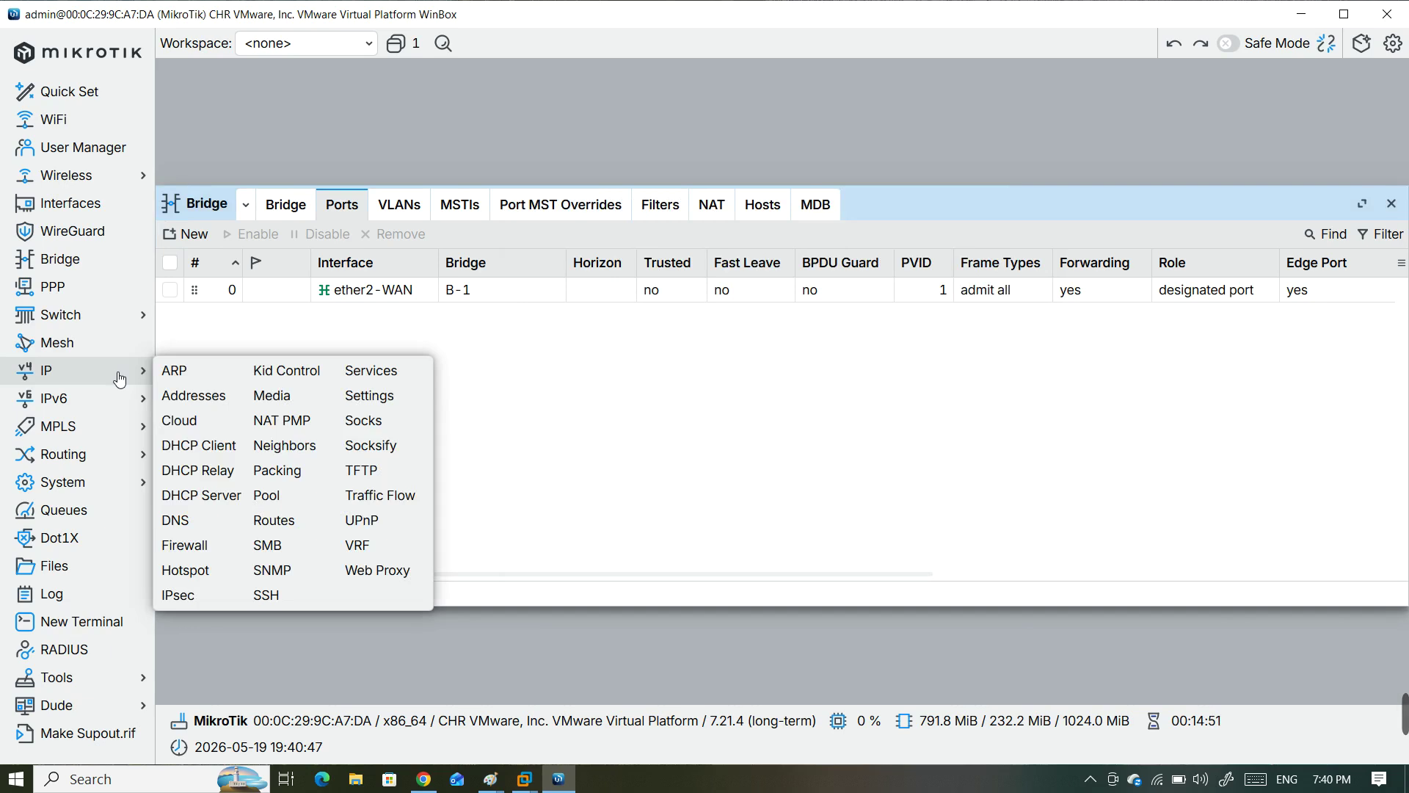
pyautogui.click(208, 403)
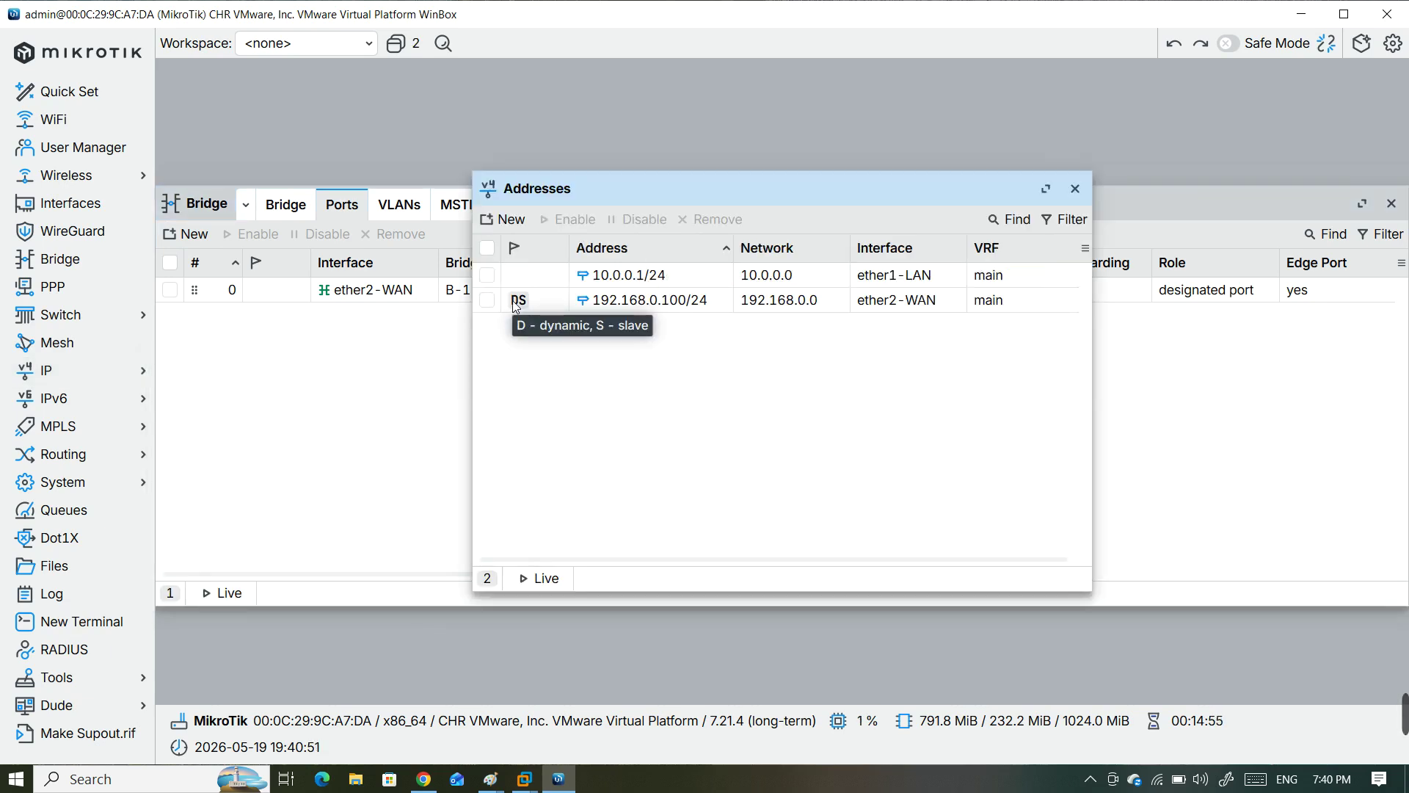
pyautogui.click(637, 305)
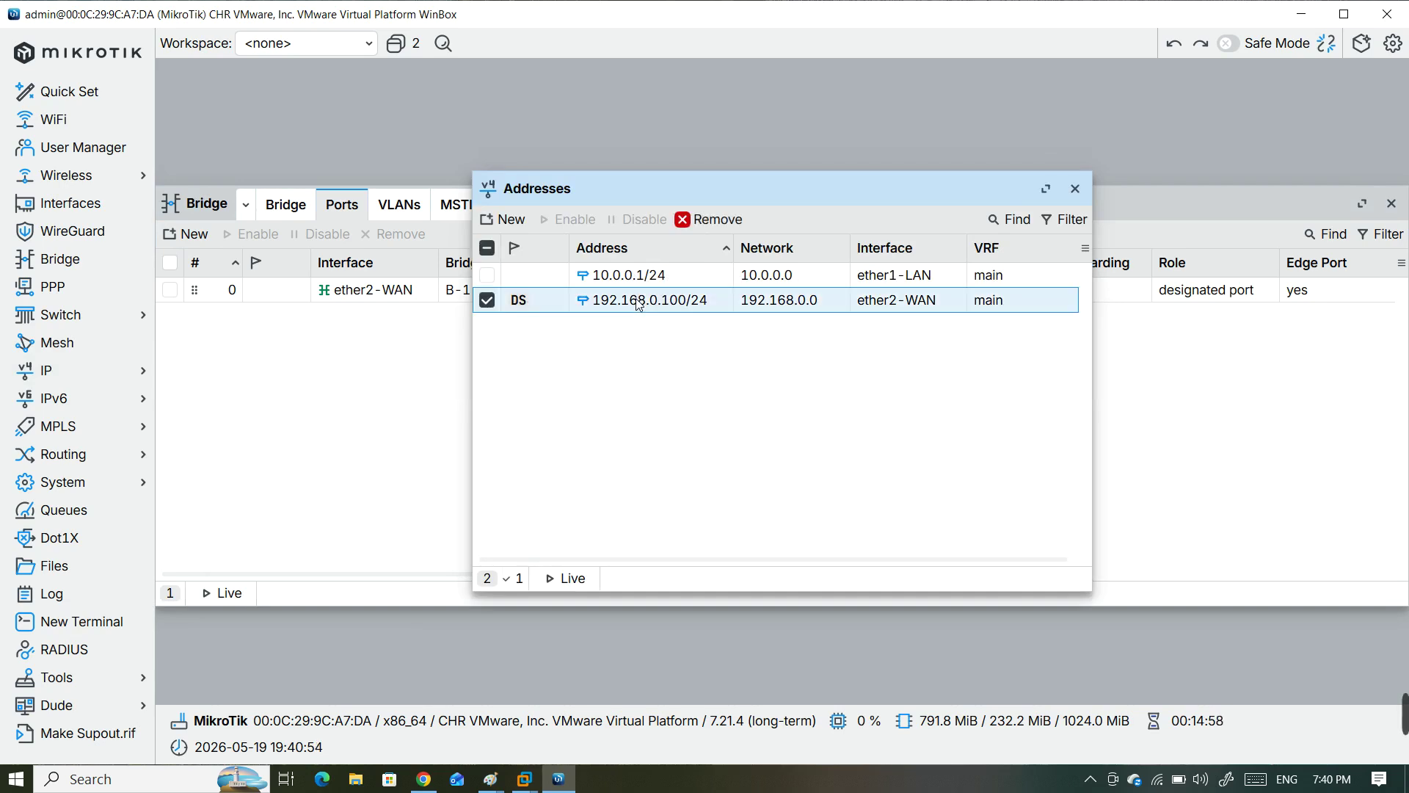
pyautogui.click(700, 229)
pyautogui.click(508, 220)
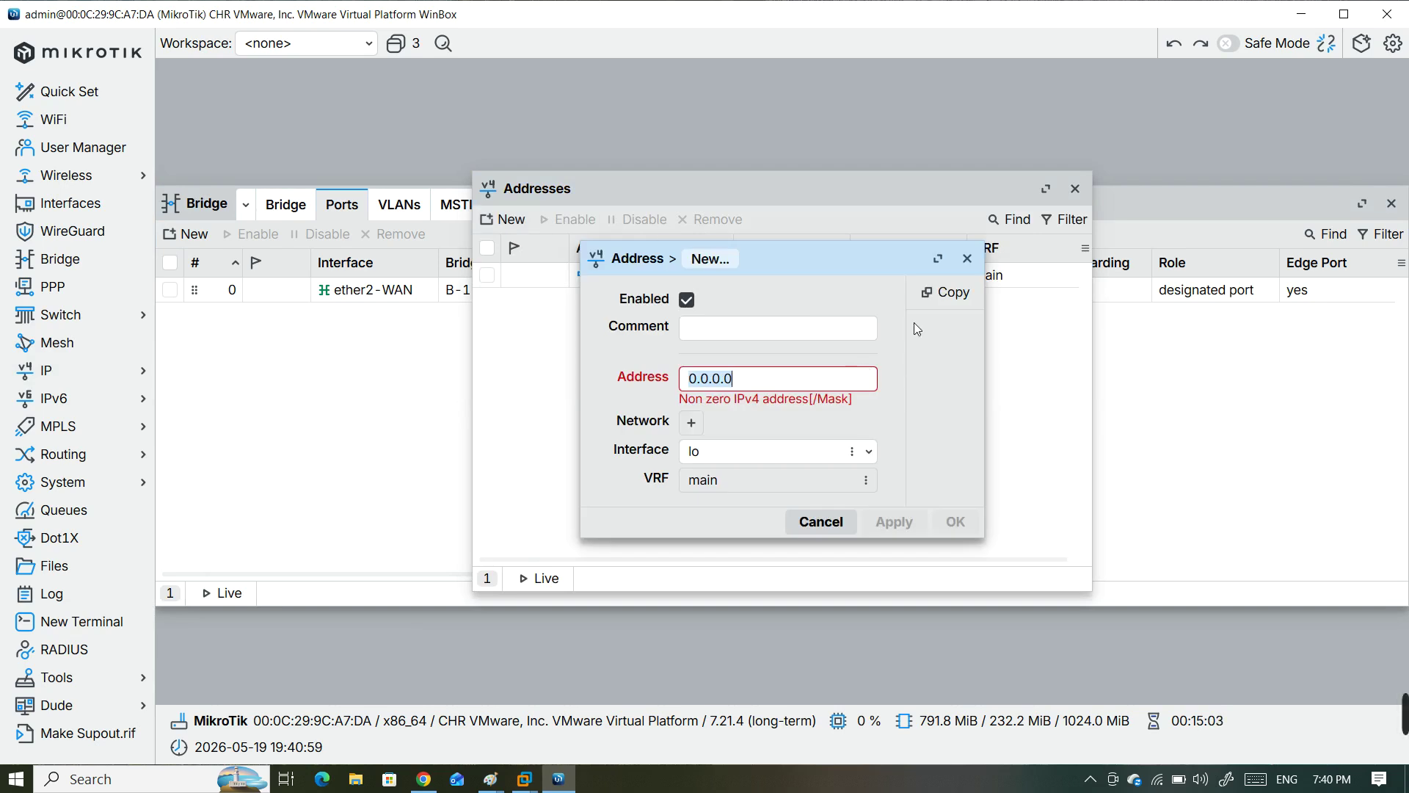
pyautogui.click(967, 258)
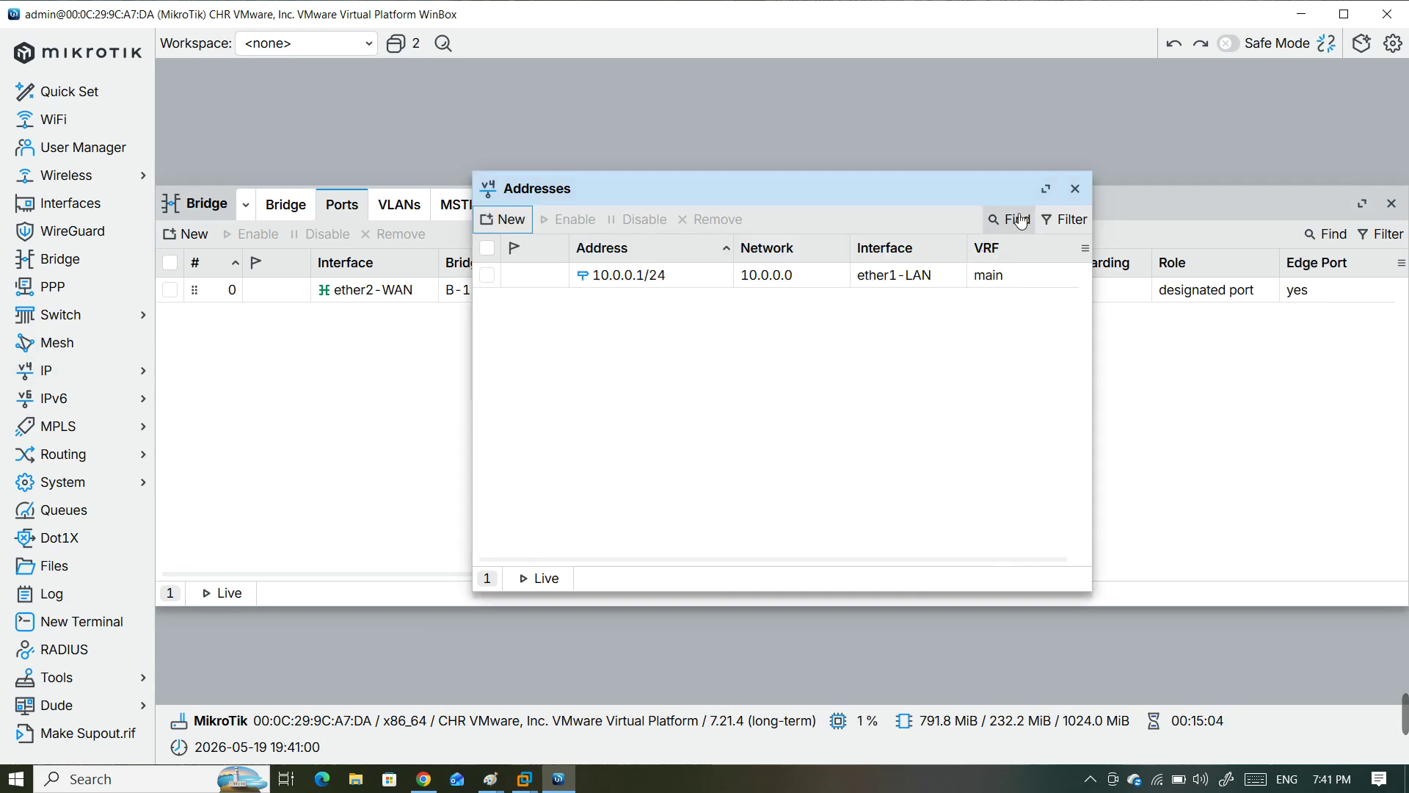
pyautogui.click(1075, 188)
# Step: Delete the existing DHCP client entry on ether2-WAN
pyautogui.click(97, 371)
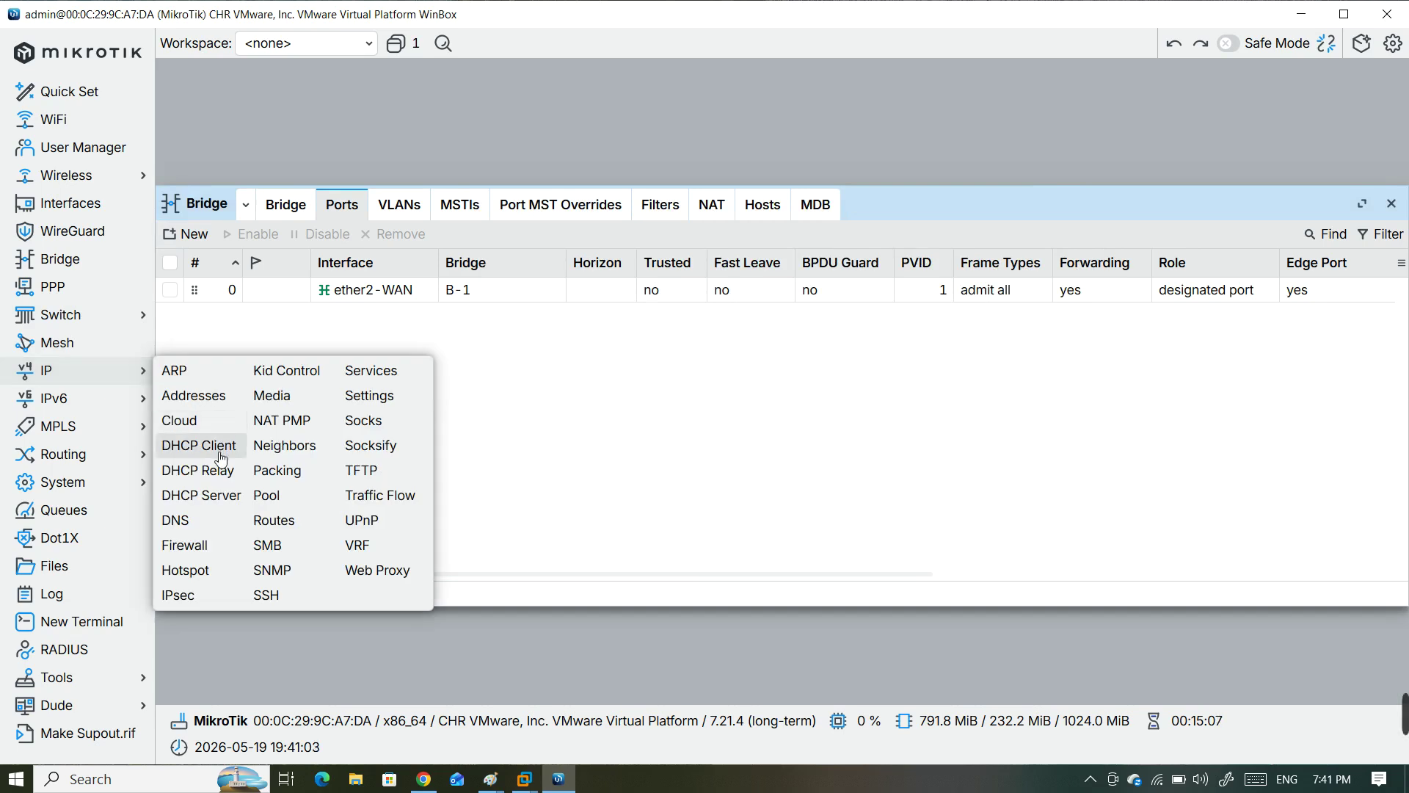
pyautogui.click(199, 445)
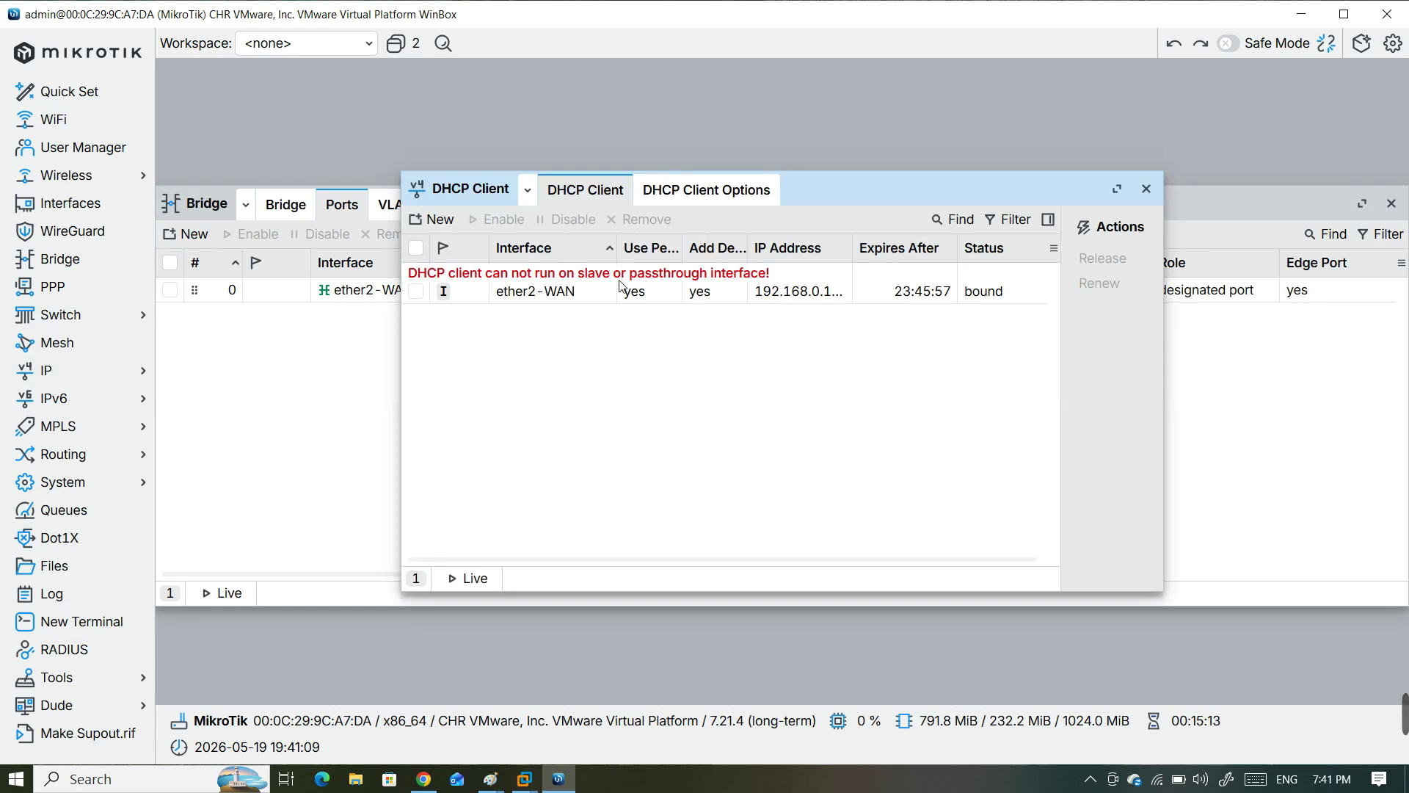
pyautogui.click(576, 294)
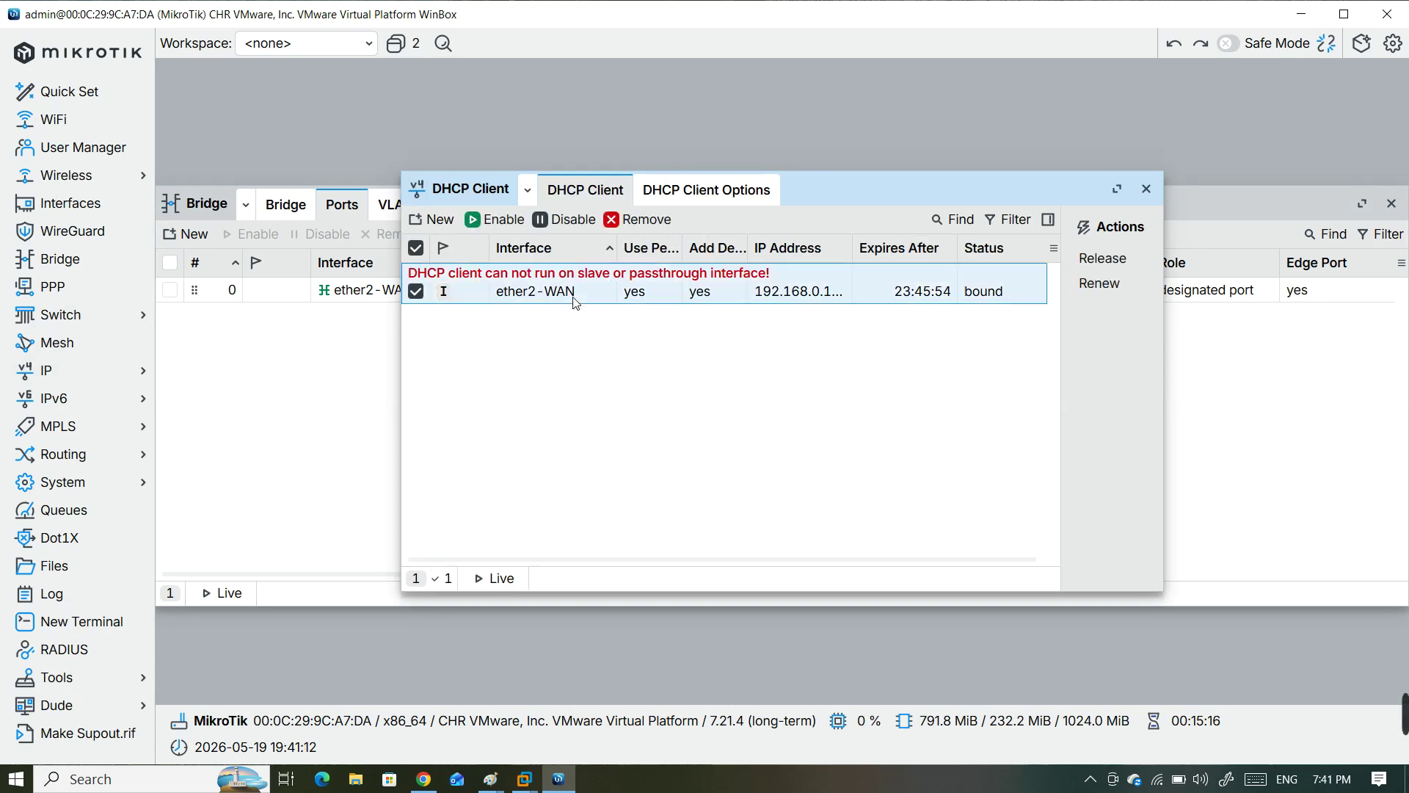
pyautogui.click(635, 221)
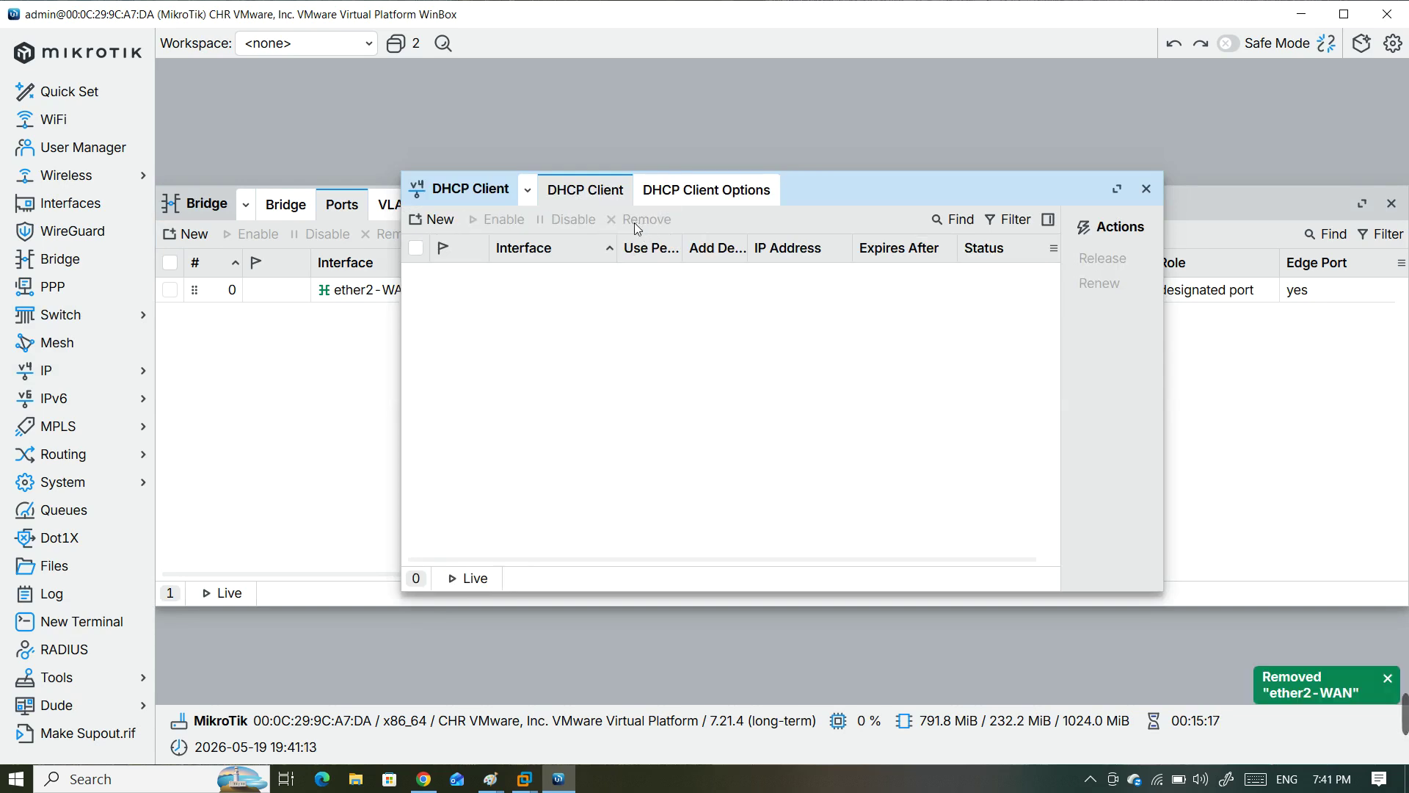
# Step: Create an enabled DHCP client on interface B-1 with peer DNS, peer NTP and Add Default Route set to yes
pyautogui.click(449, 219)
pyautogui.click(945, 374)
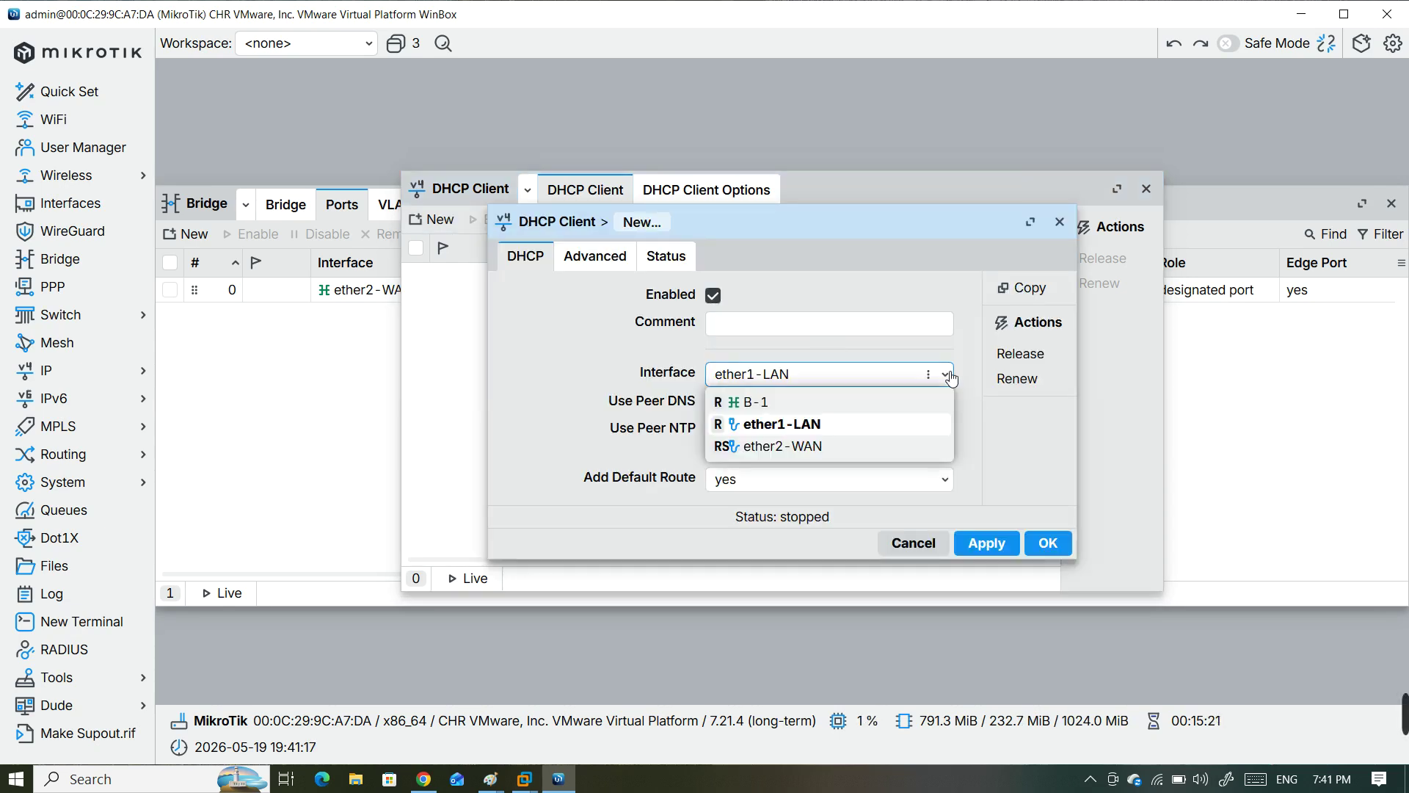
pyautogui.click(842, 403)
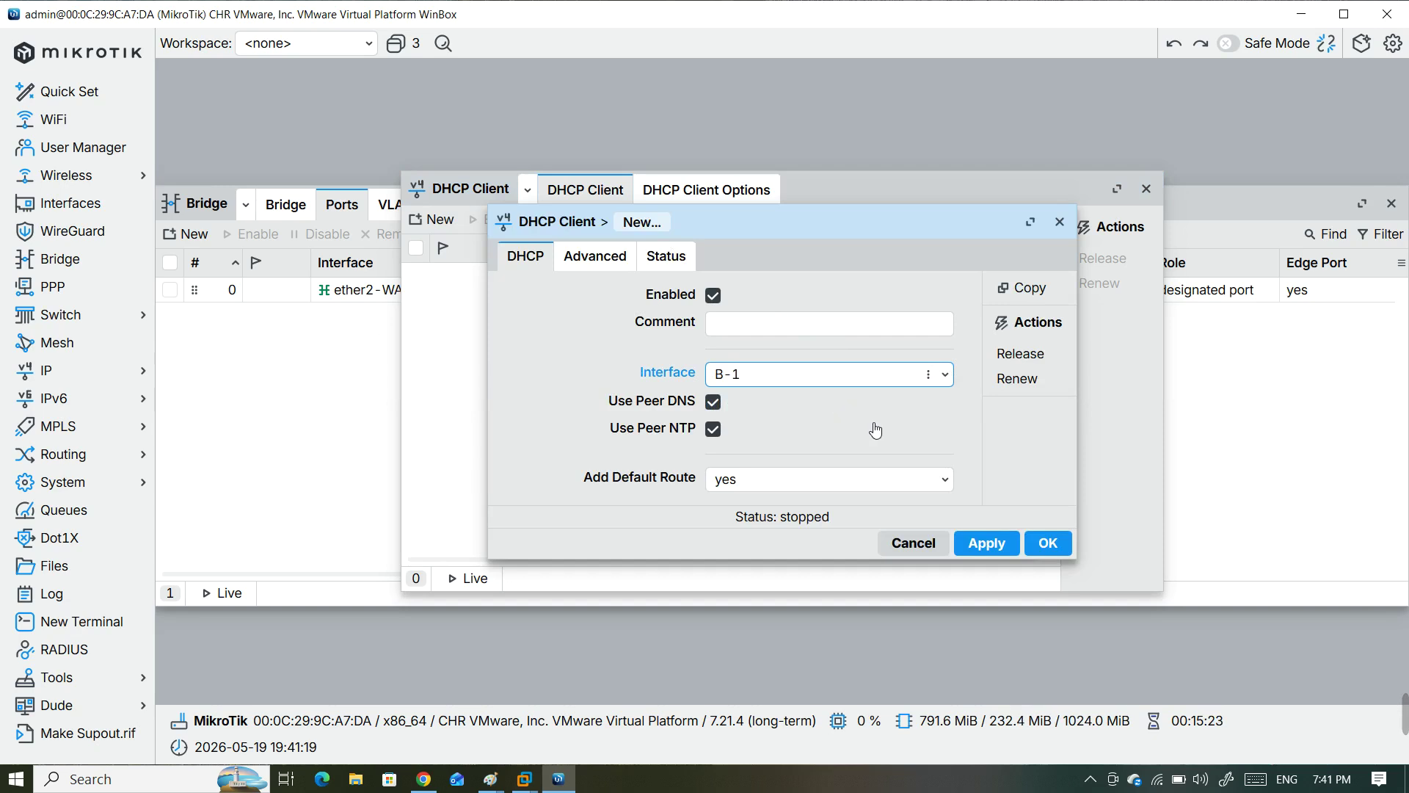
pyautogui.click(987, 543)
pyautogui.click(1045, 546)
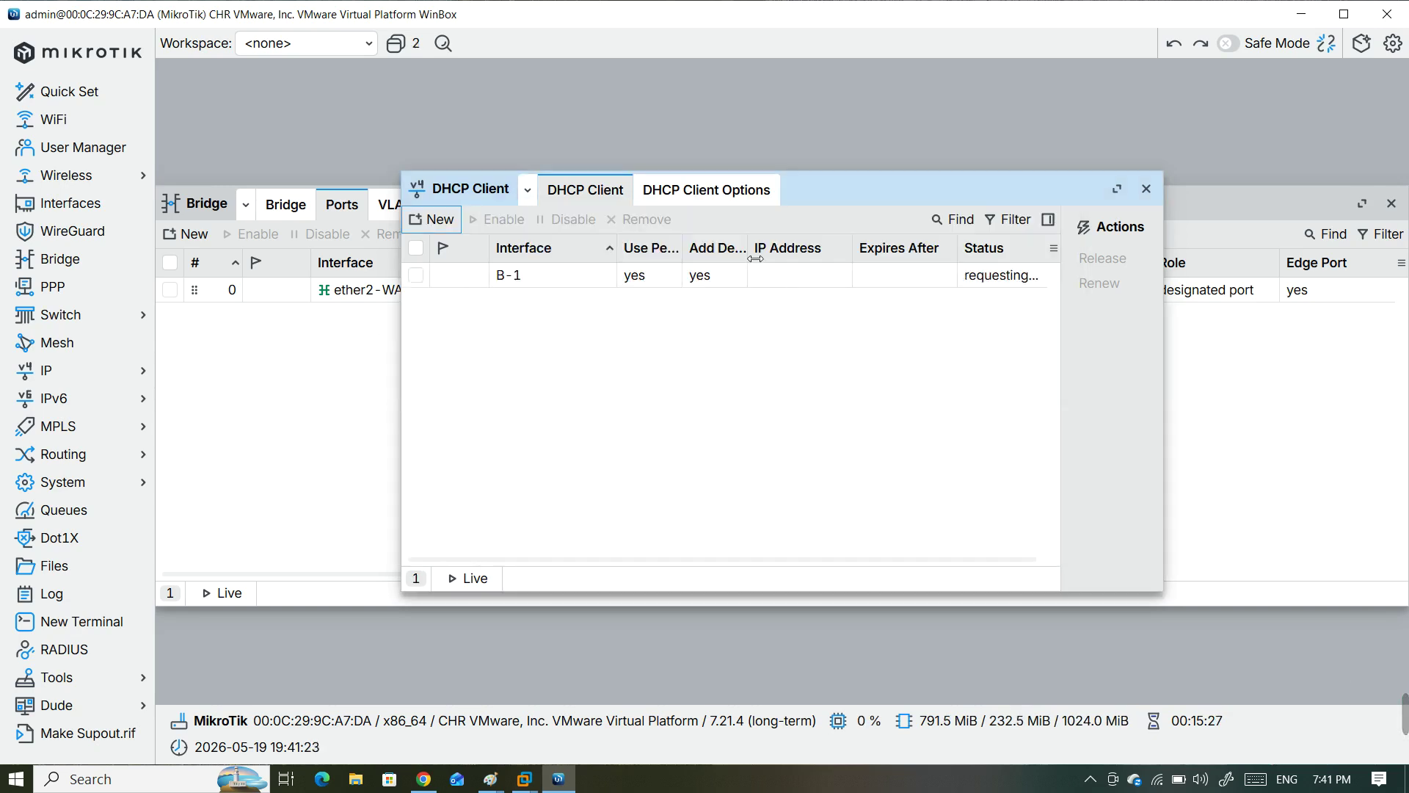
pyautogui.moveTo(755, 255); pyautogui.dragTo(787, 259)
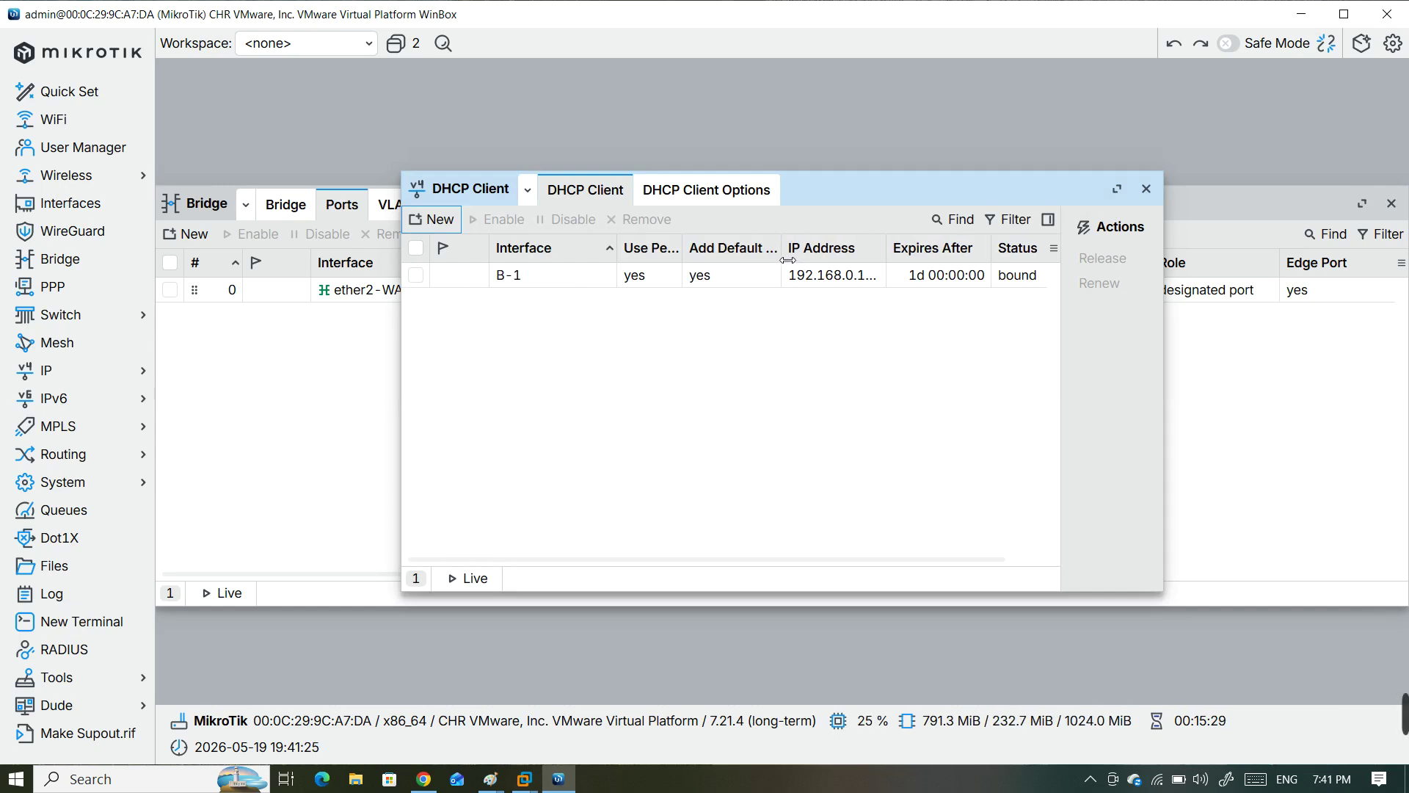
pyautogui.click(1146, 189)
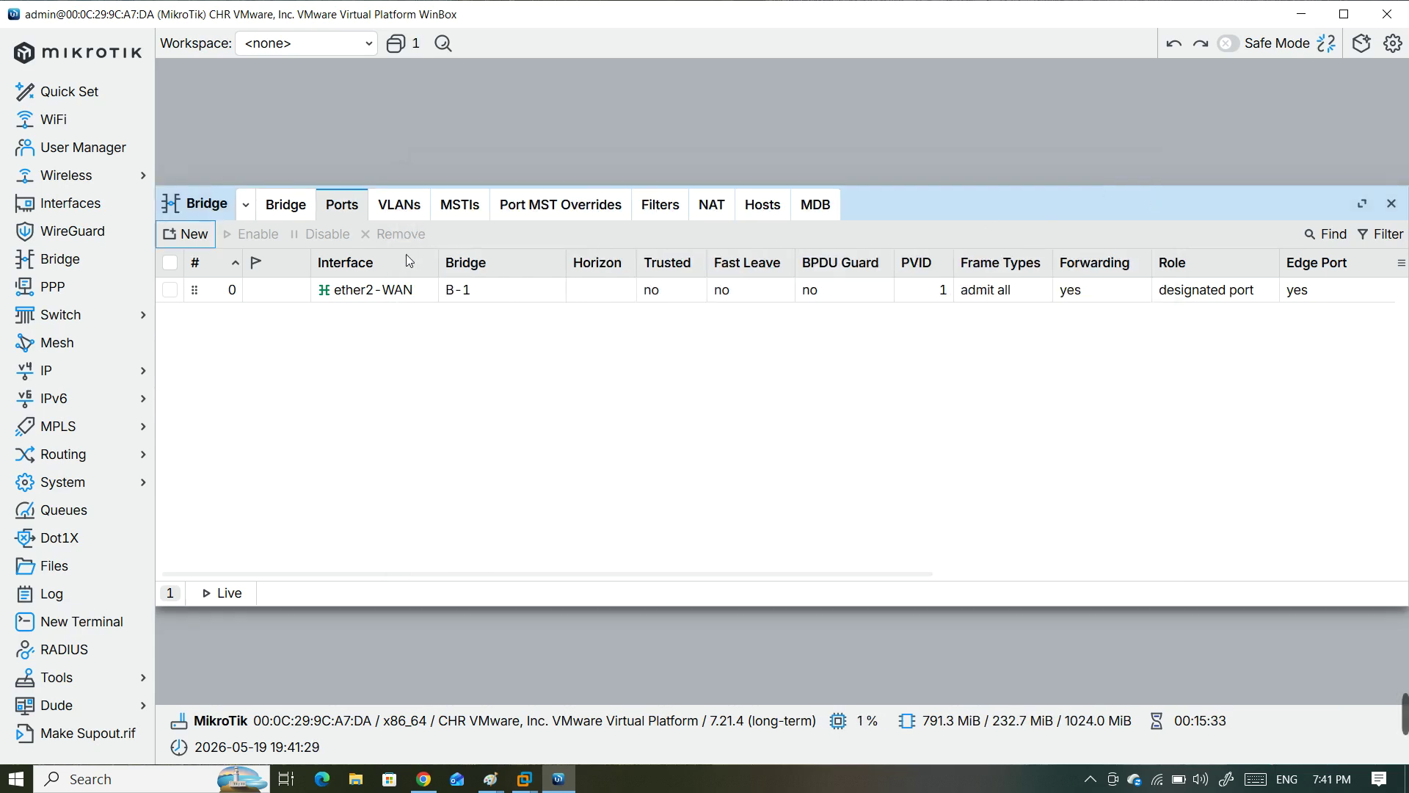
pyautogui.click(1392, 203)
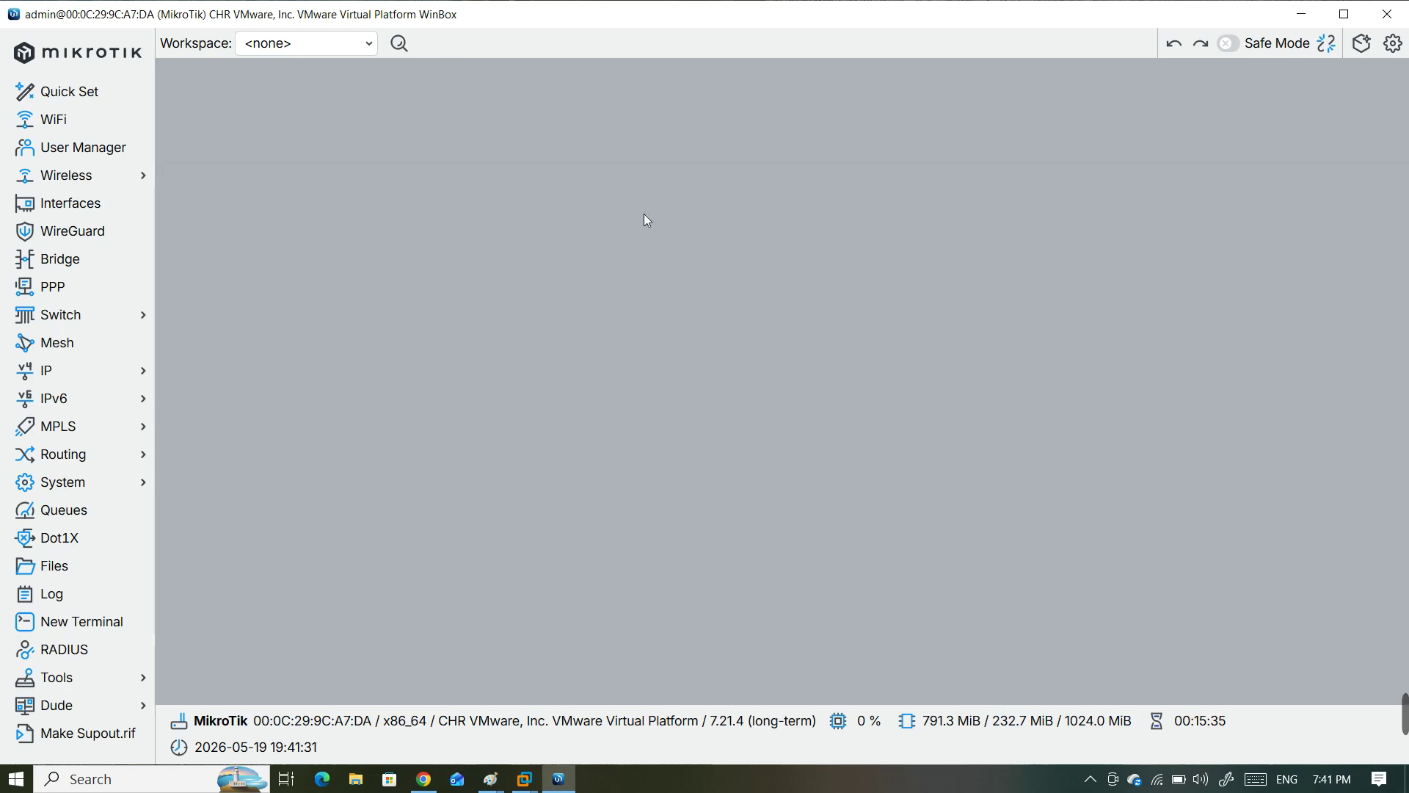
# Step: Check the IPv4 address list for the address assigned to bridge B-1
pyautogui.click(88, 344)
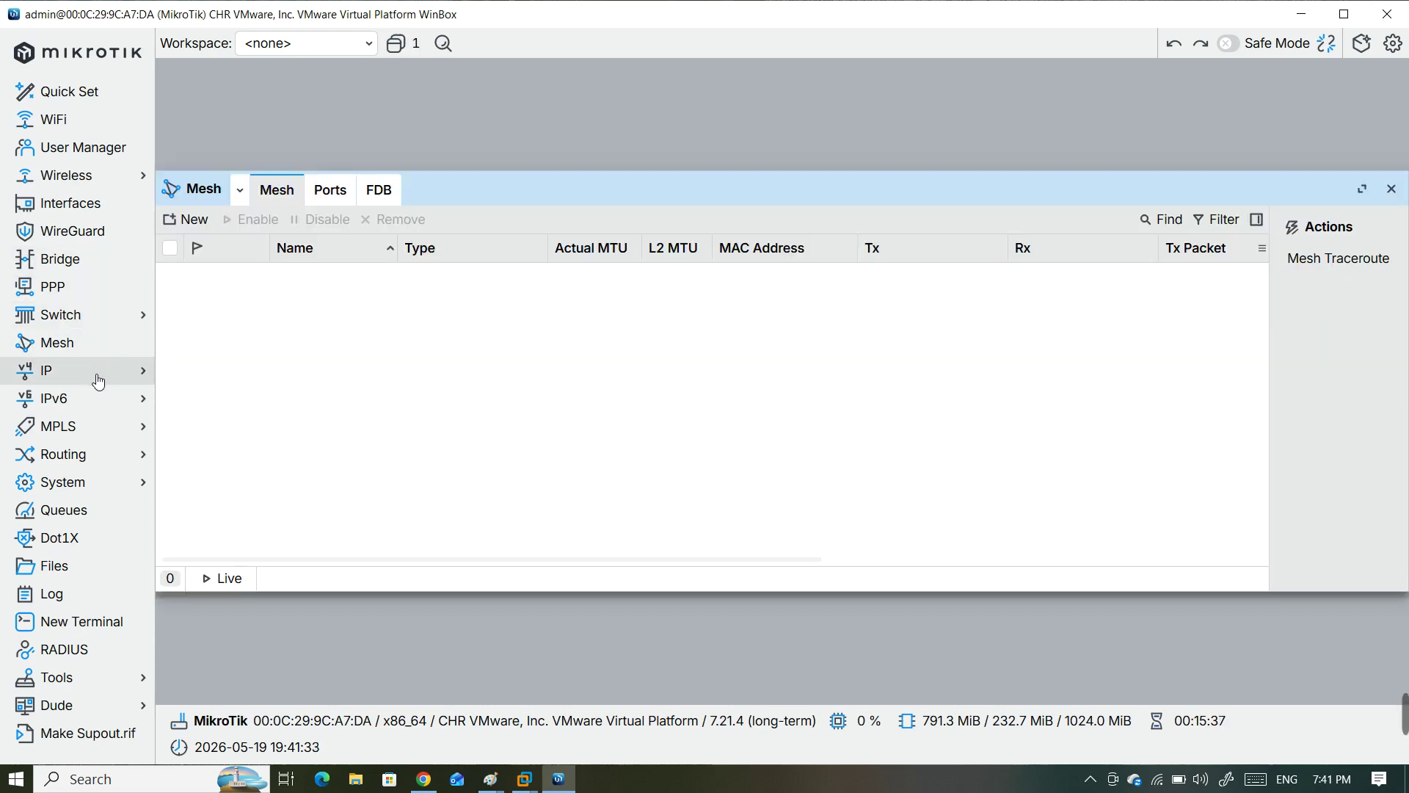
pyautogui.click(98, 380)
pyautogui.click(187, 395)
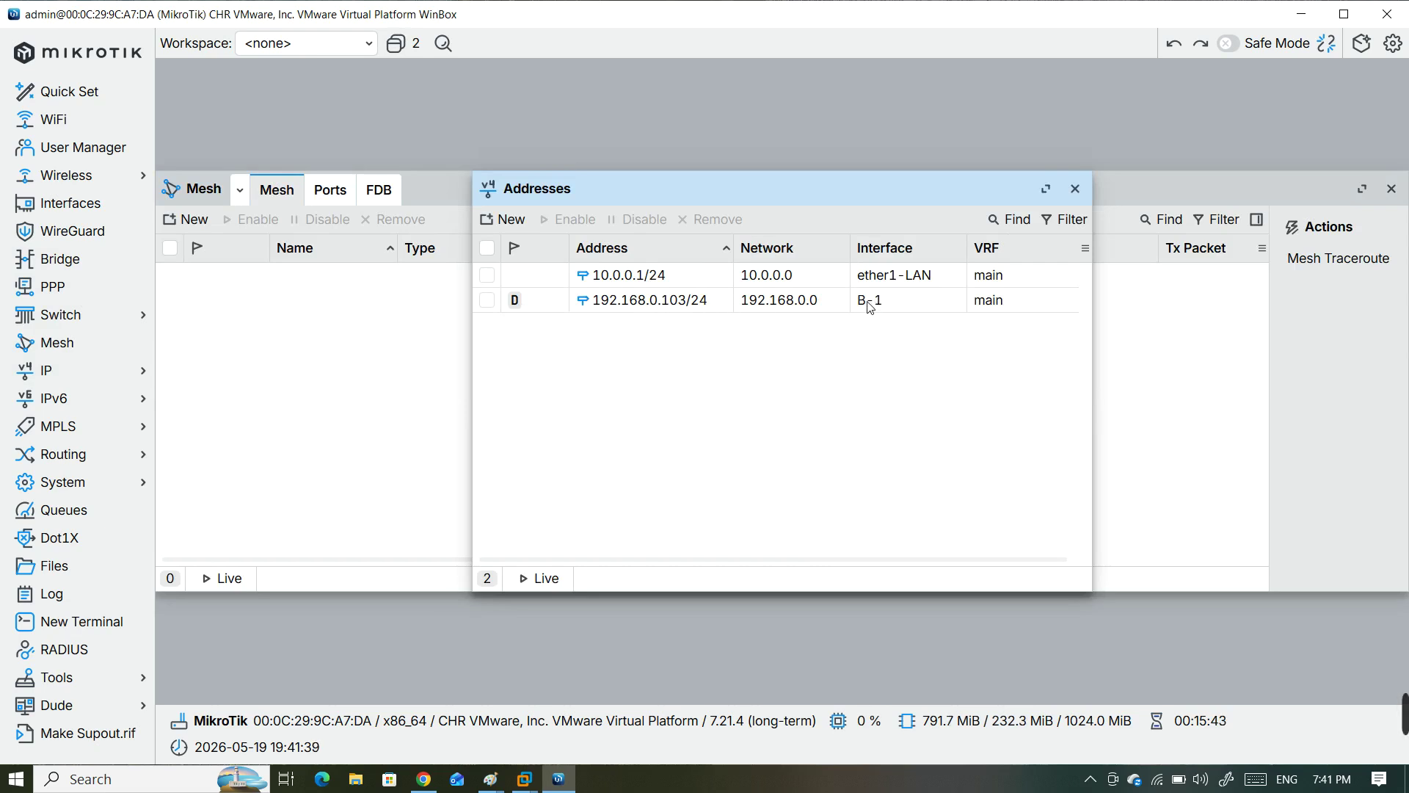
pyautogui.click(1076, 189)
pyautogui.click(1390, 189)
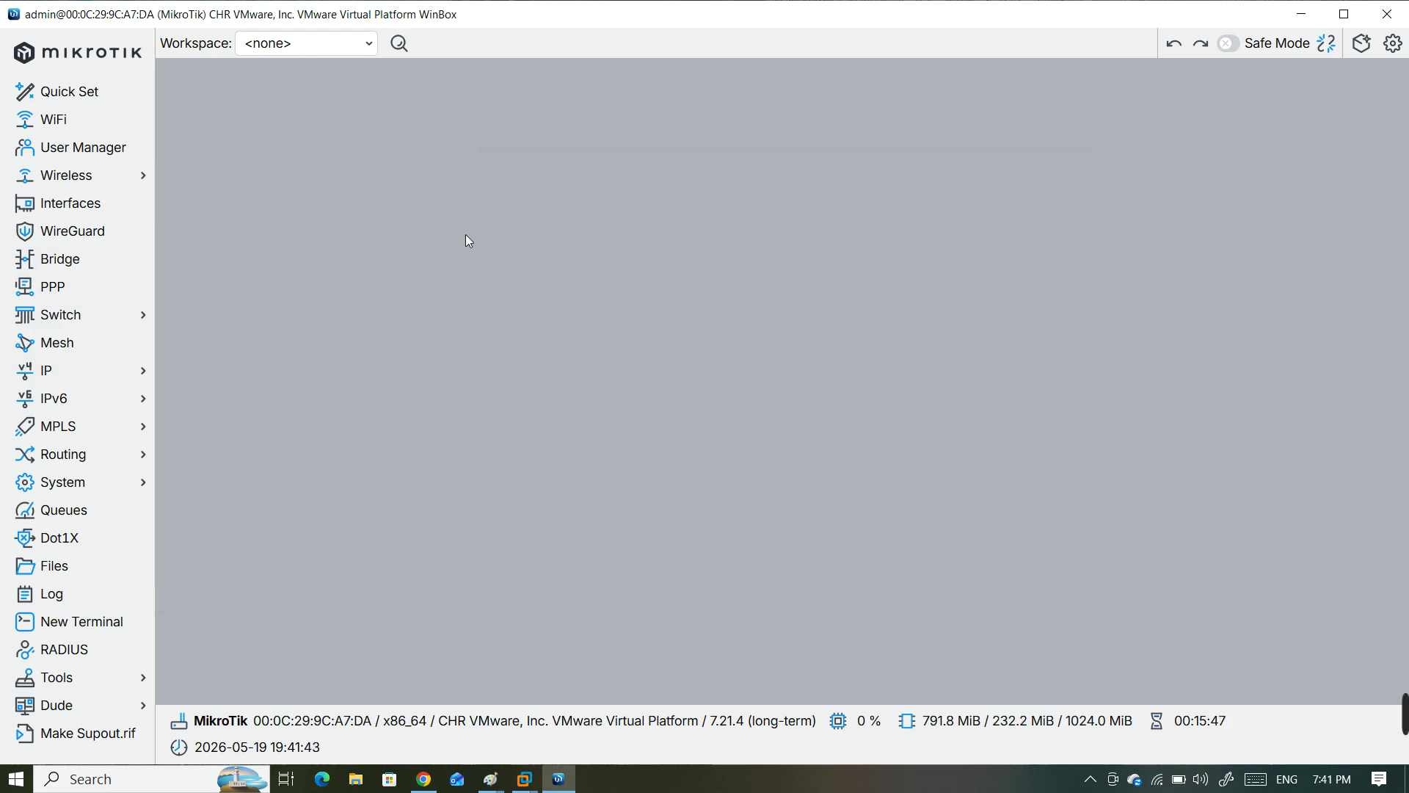
# Step: Remove both IPv4 firewall filter rules that drop TCP and UDP input traffic to port 53 on ether2-WAN
pyautogui.click(111, 380)
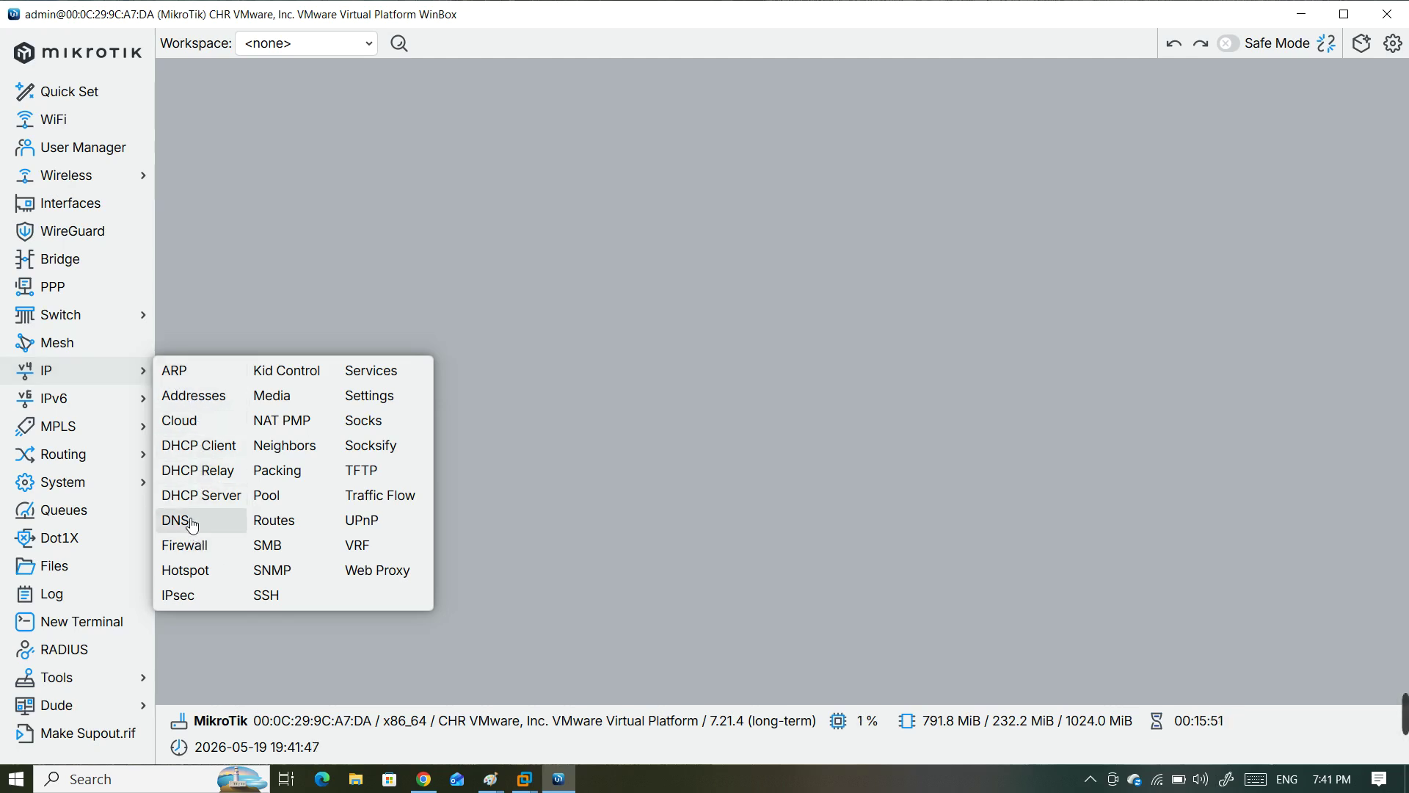
pyautogui.click(185, 543)
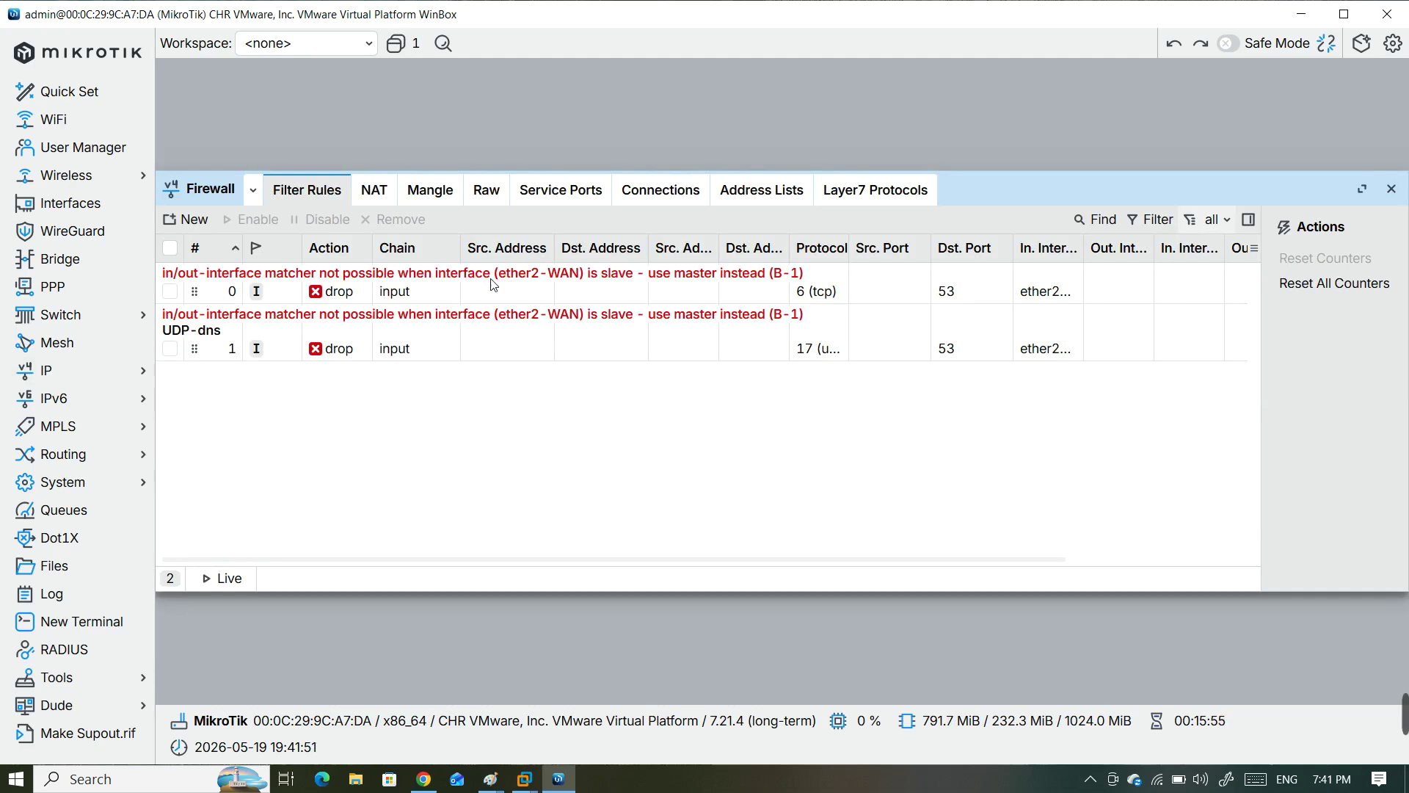
pyautogui.click(534, 291)
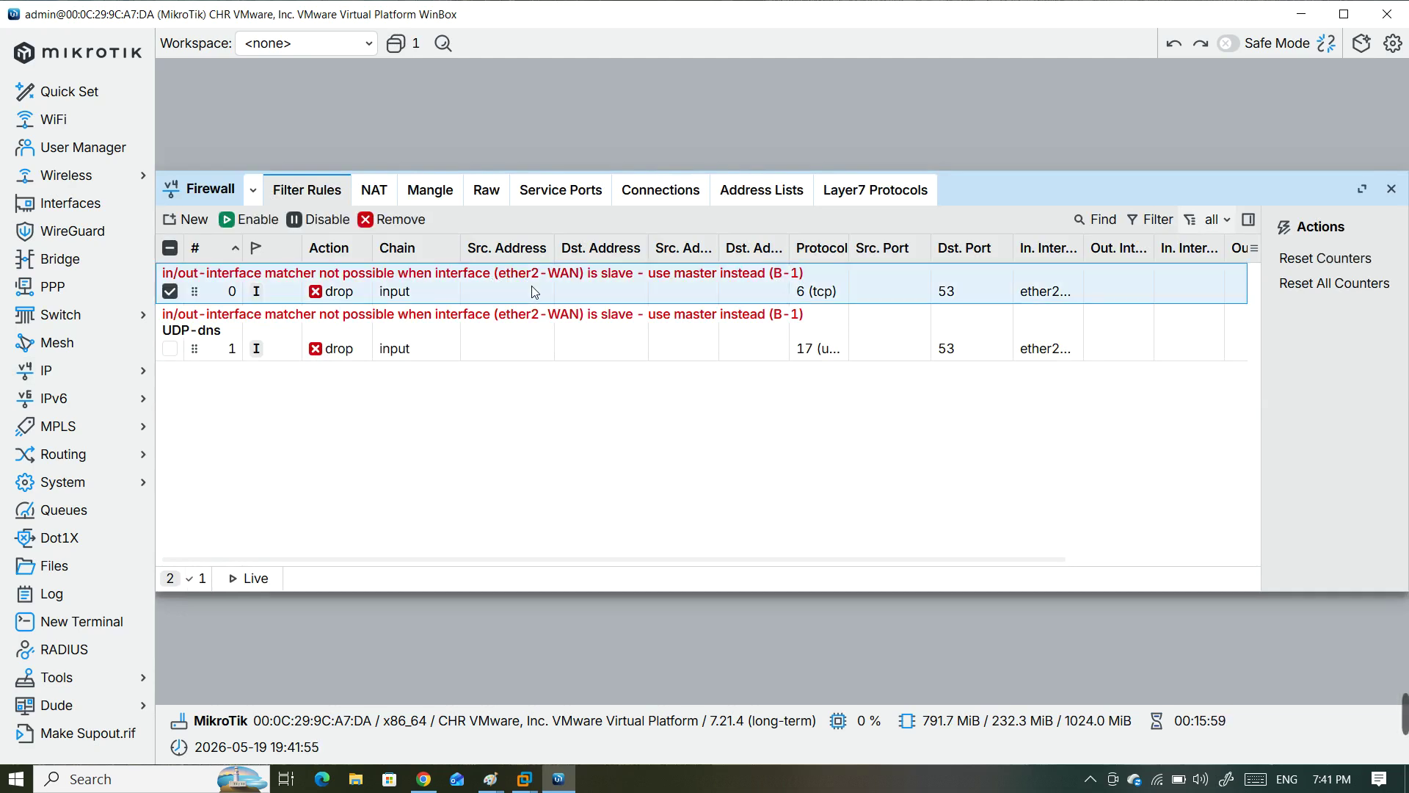
pyautogui.click(401, 220)
pyautogui.click(411, 285)
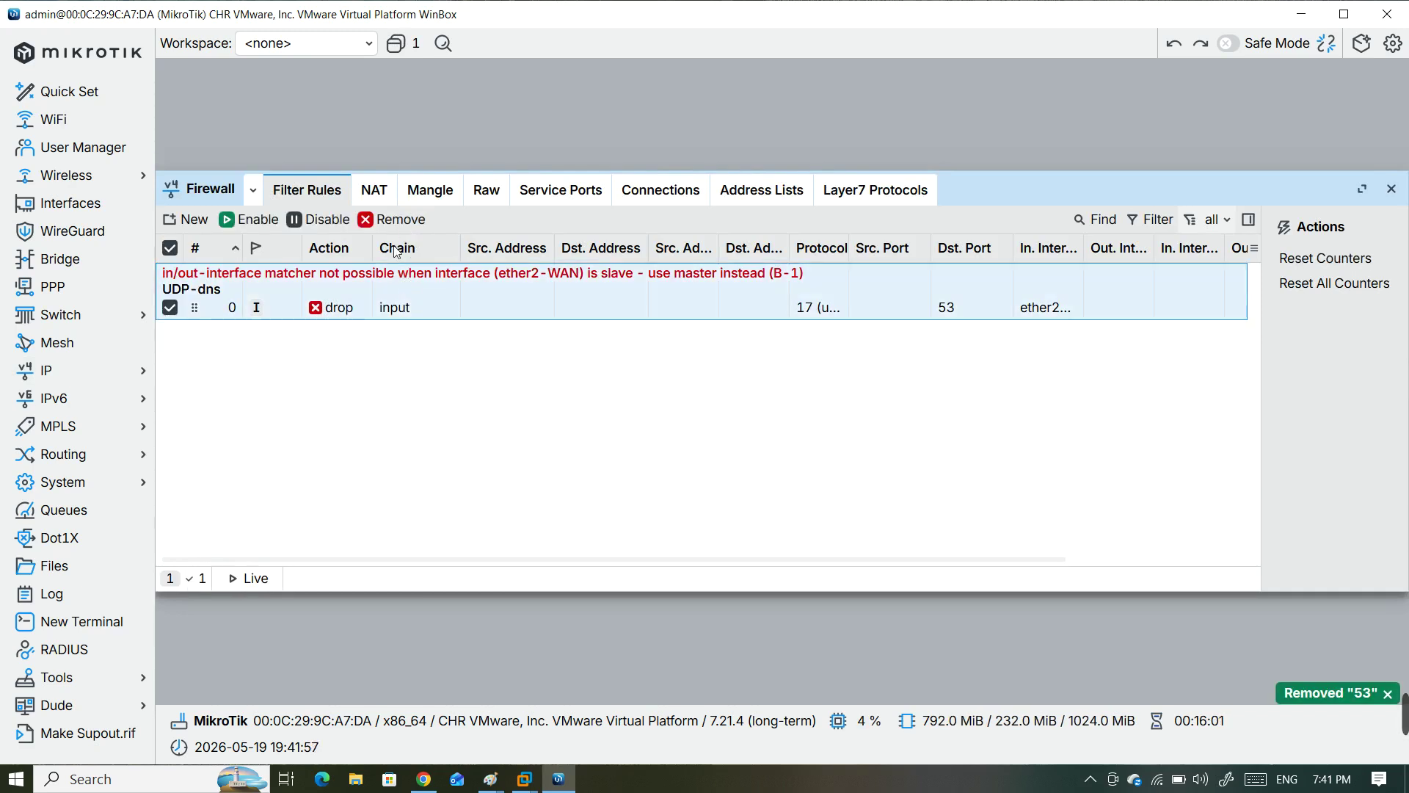
pyautogui.click(393, 225)
# Step: Examine the In. Interface choices in a new firewall filter rule and discard the rule
pyautogui.click(195, 219)
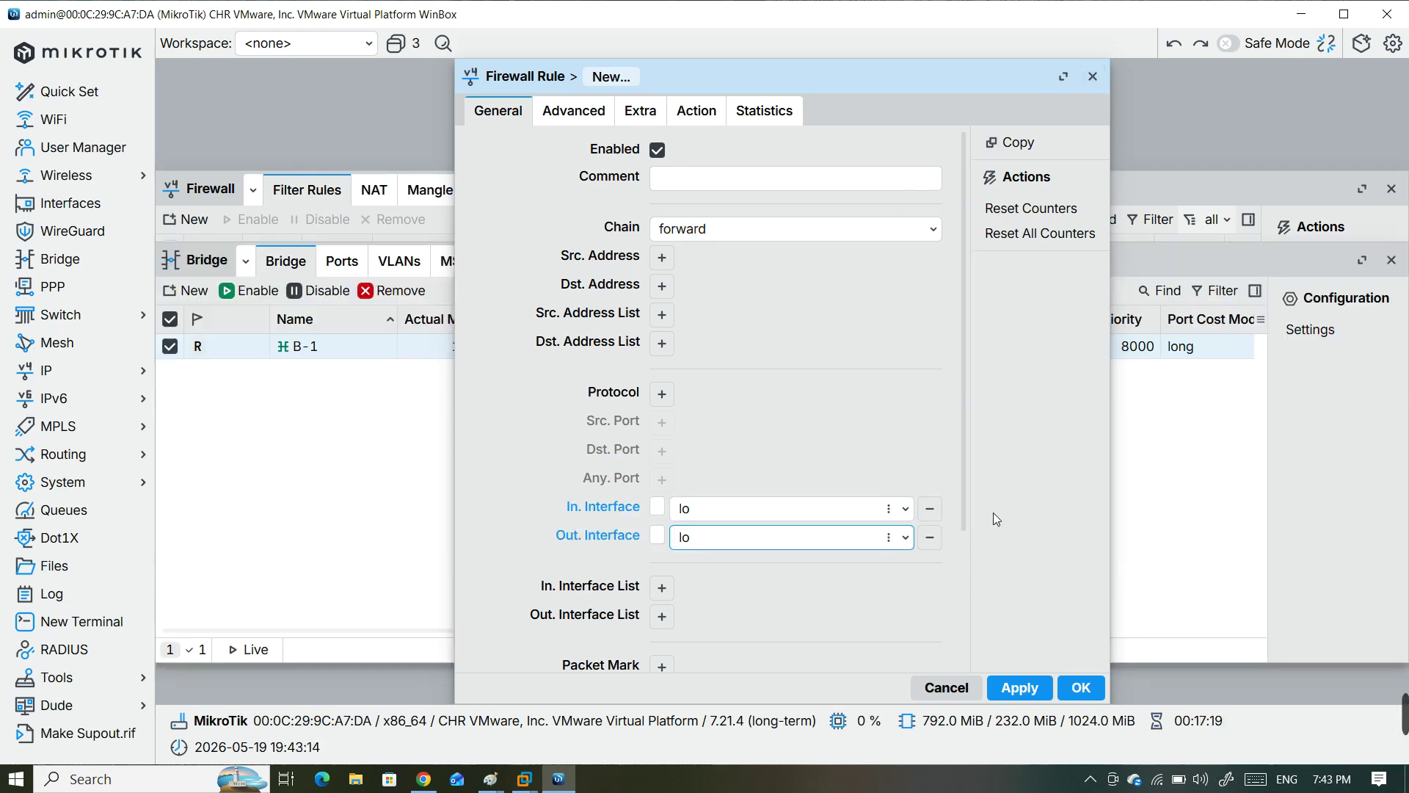
pyautogui.click(905, 508)
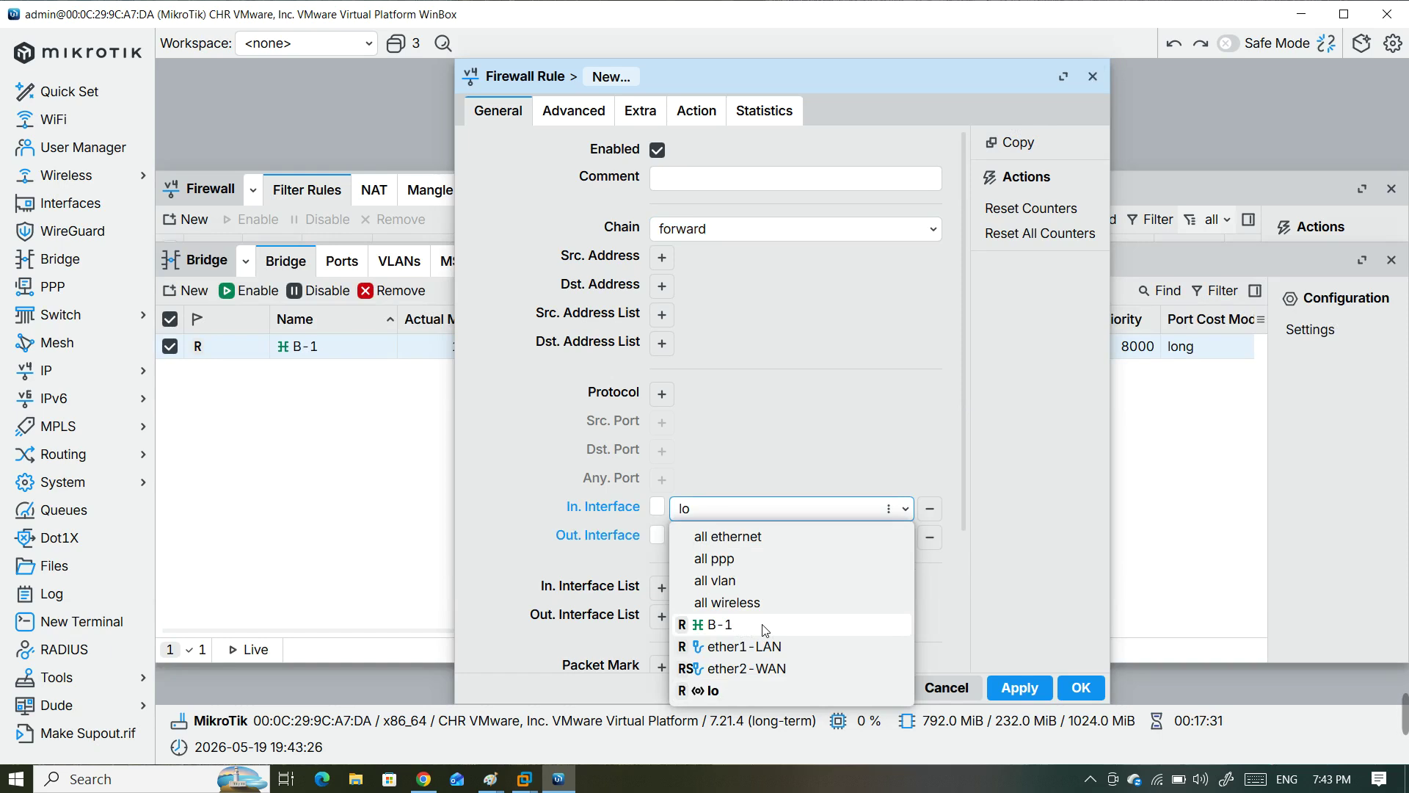
pyautogui.click(1092, 77)
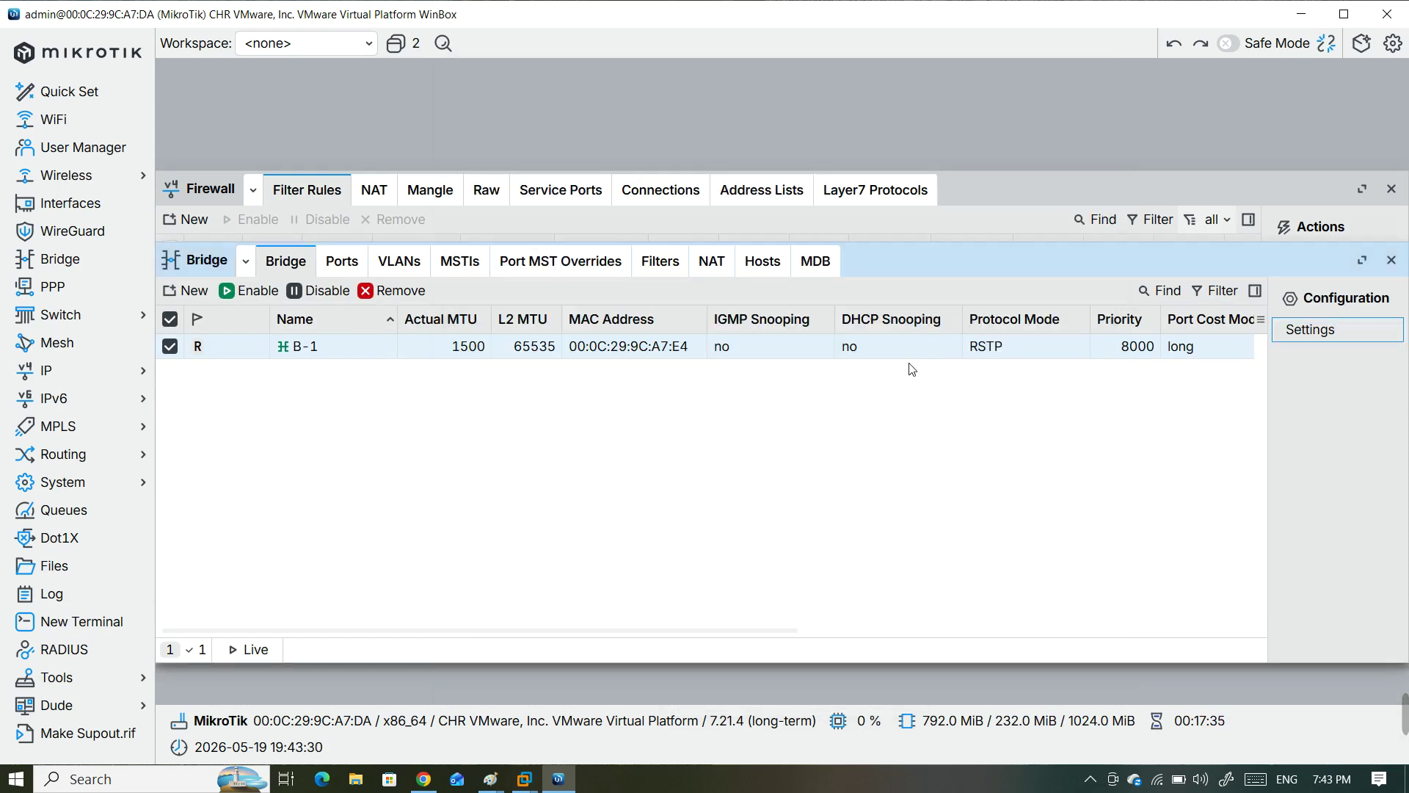
# Step: Enable Use IP Firewall in the bridge settings
pyautogui.click(1313, 332)
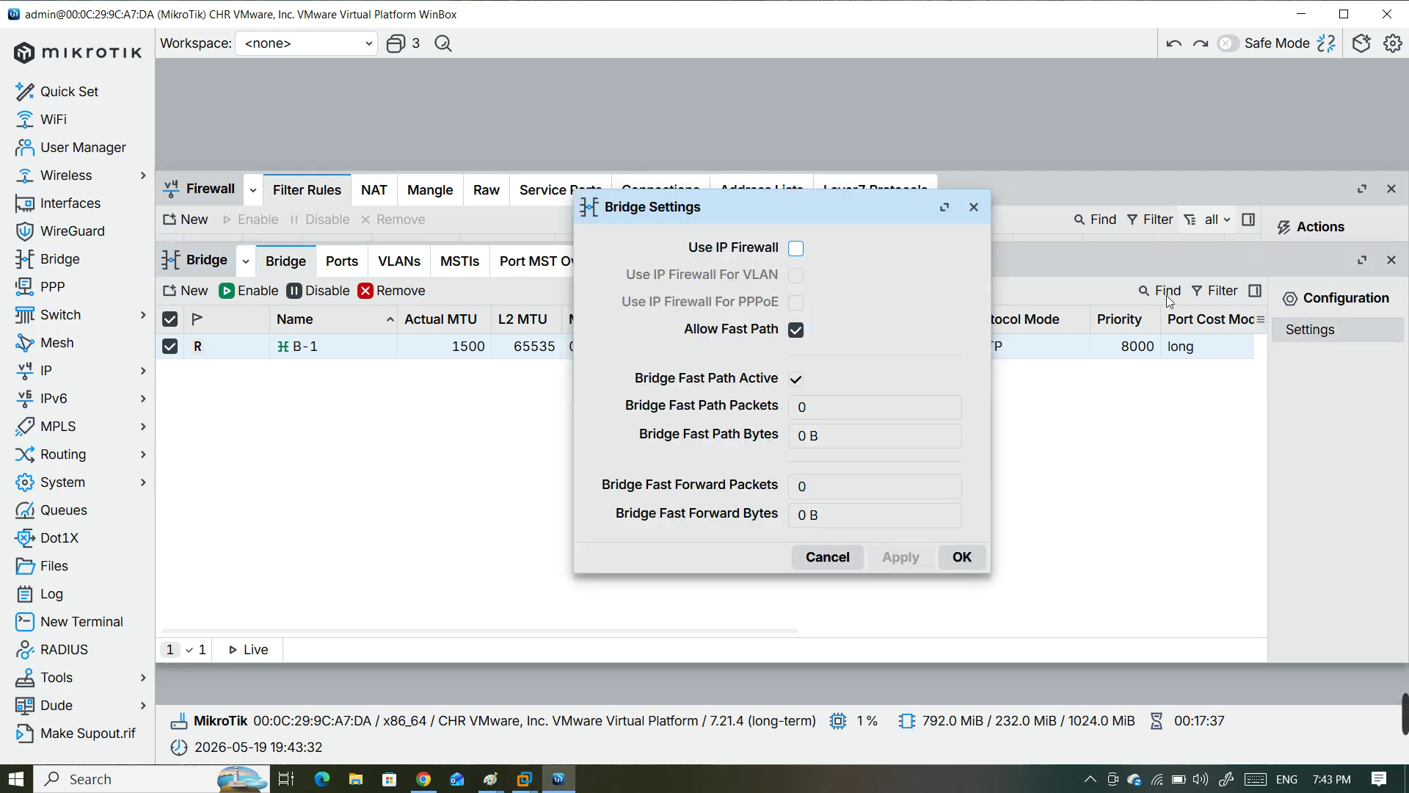
pyautogui.click(797, 249)
pyautogui.click(901, 558)
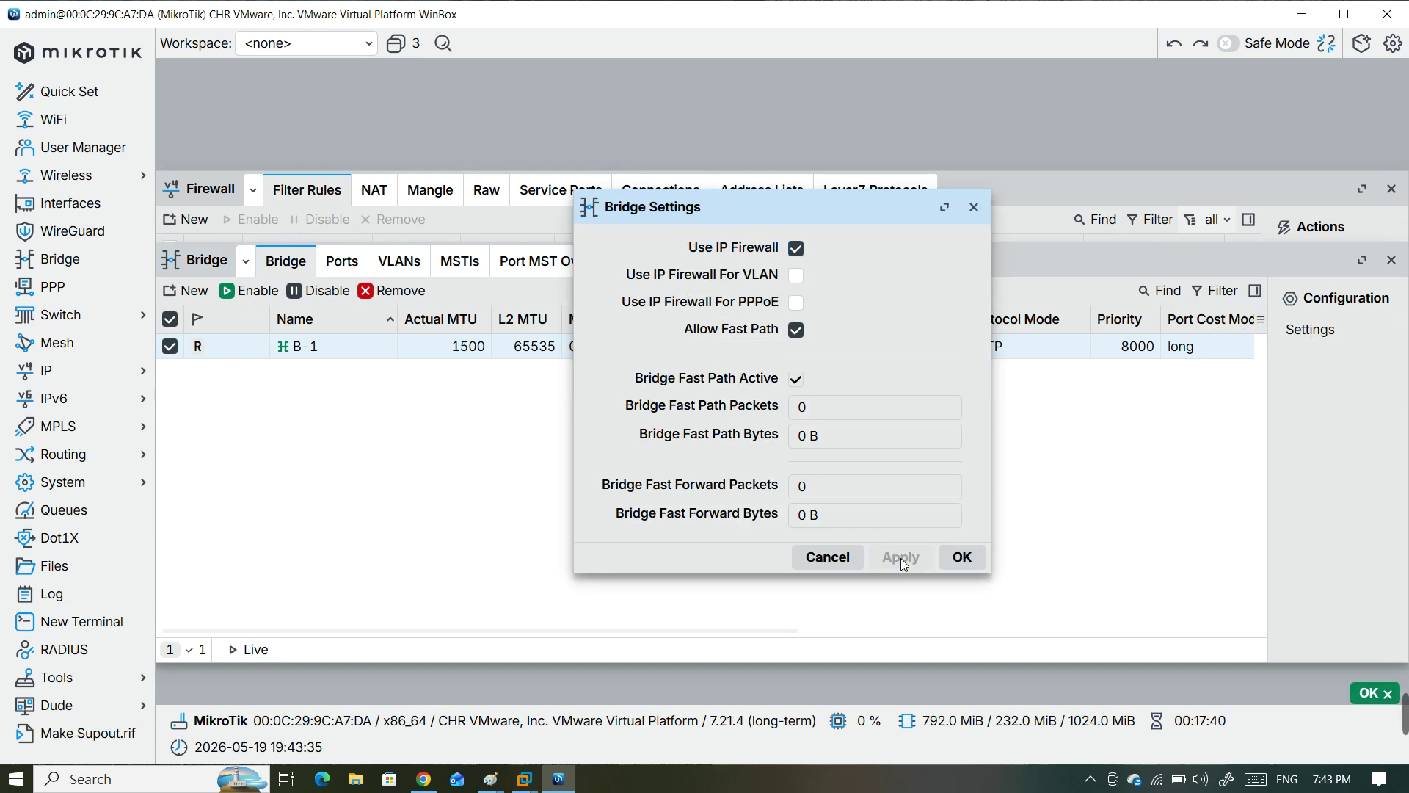
pyautogui.click(963, 558)
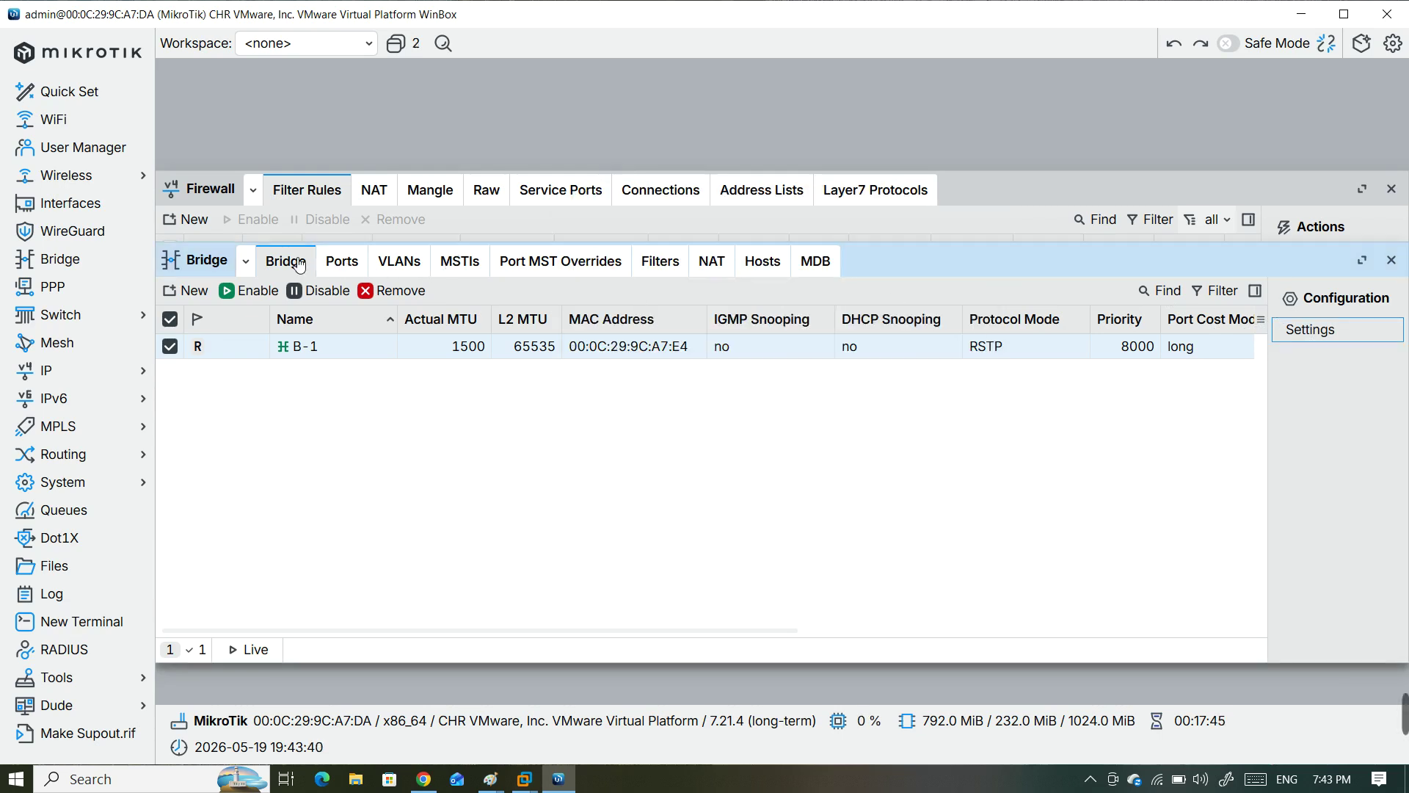
# Step: Review the bridge port list and the Wireless interface list, and close all open windows
pyautogui.click(351, 263)
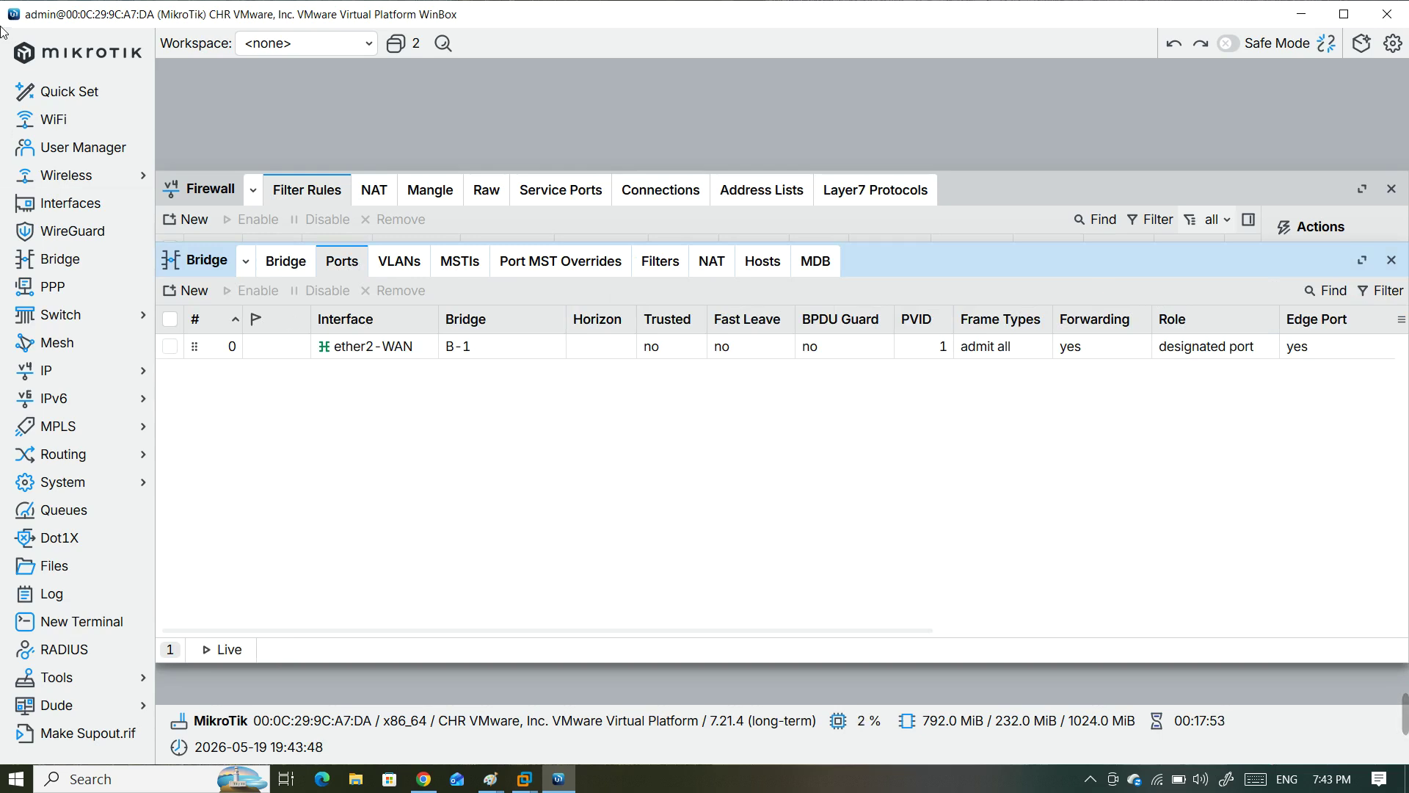
pyautogui.moveTo(102, 179)
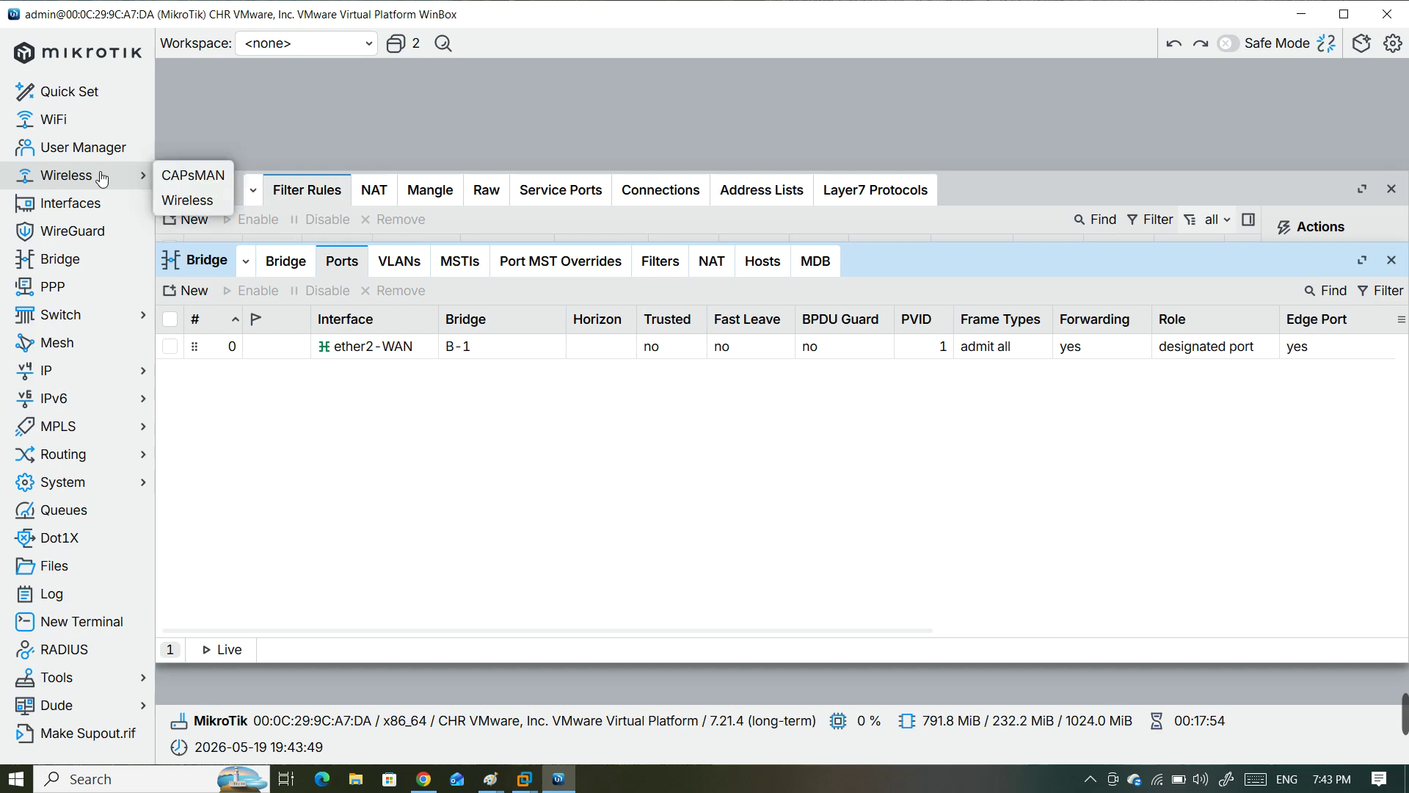
pyautogui.click(184, 200)
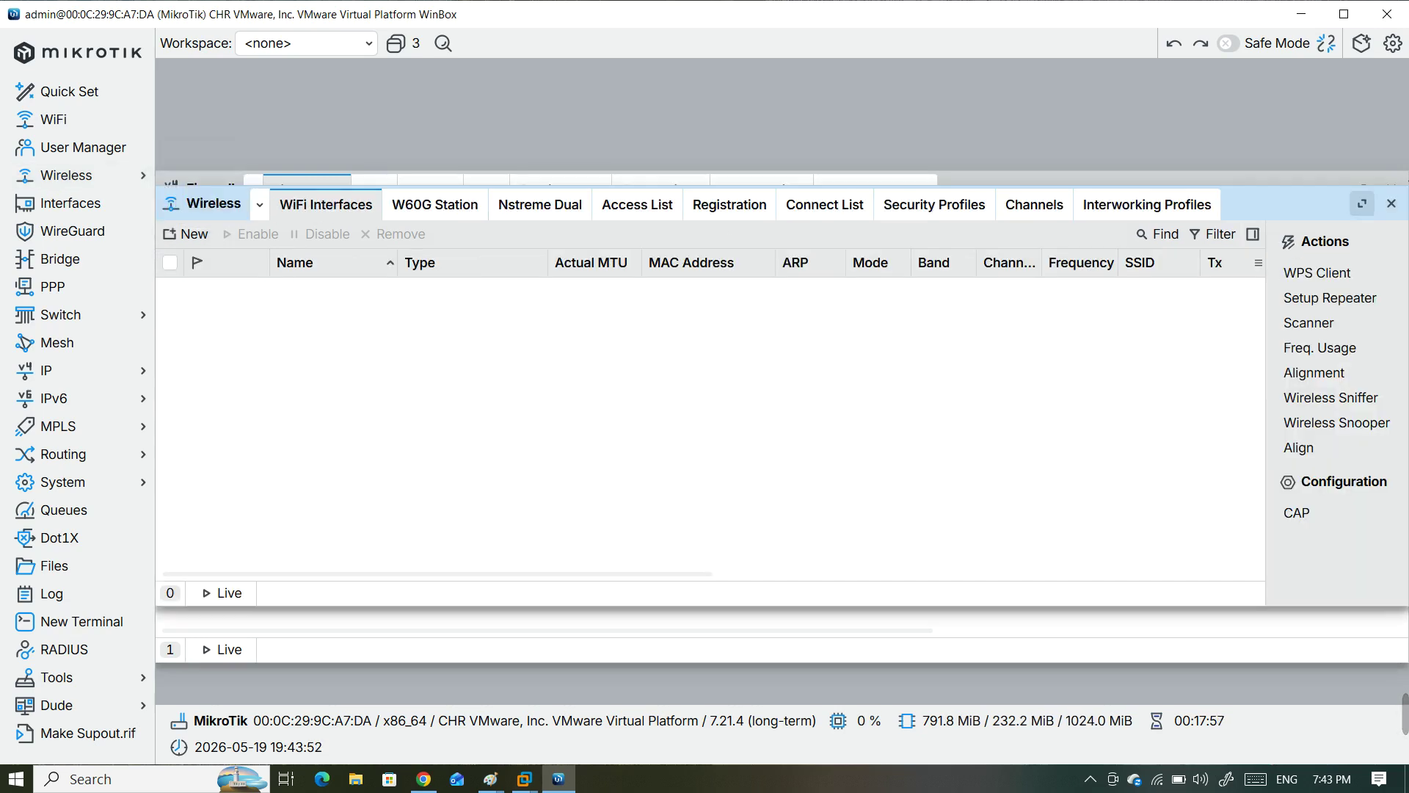
pyautogui.click(1392, 205)
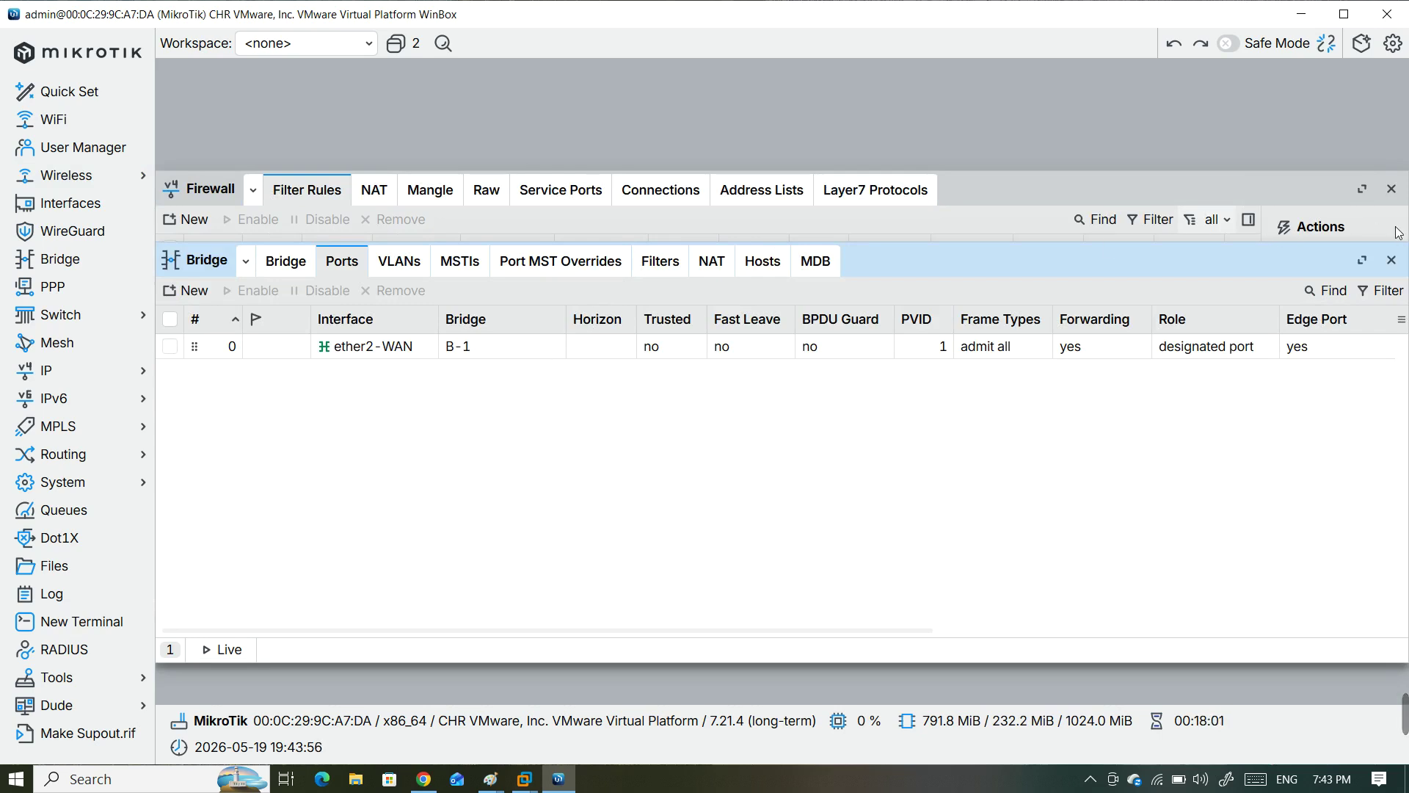
pyautogui.click(1392, 259)
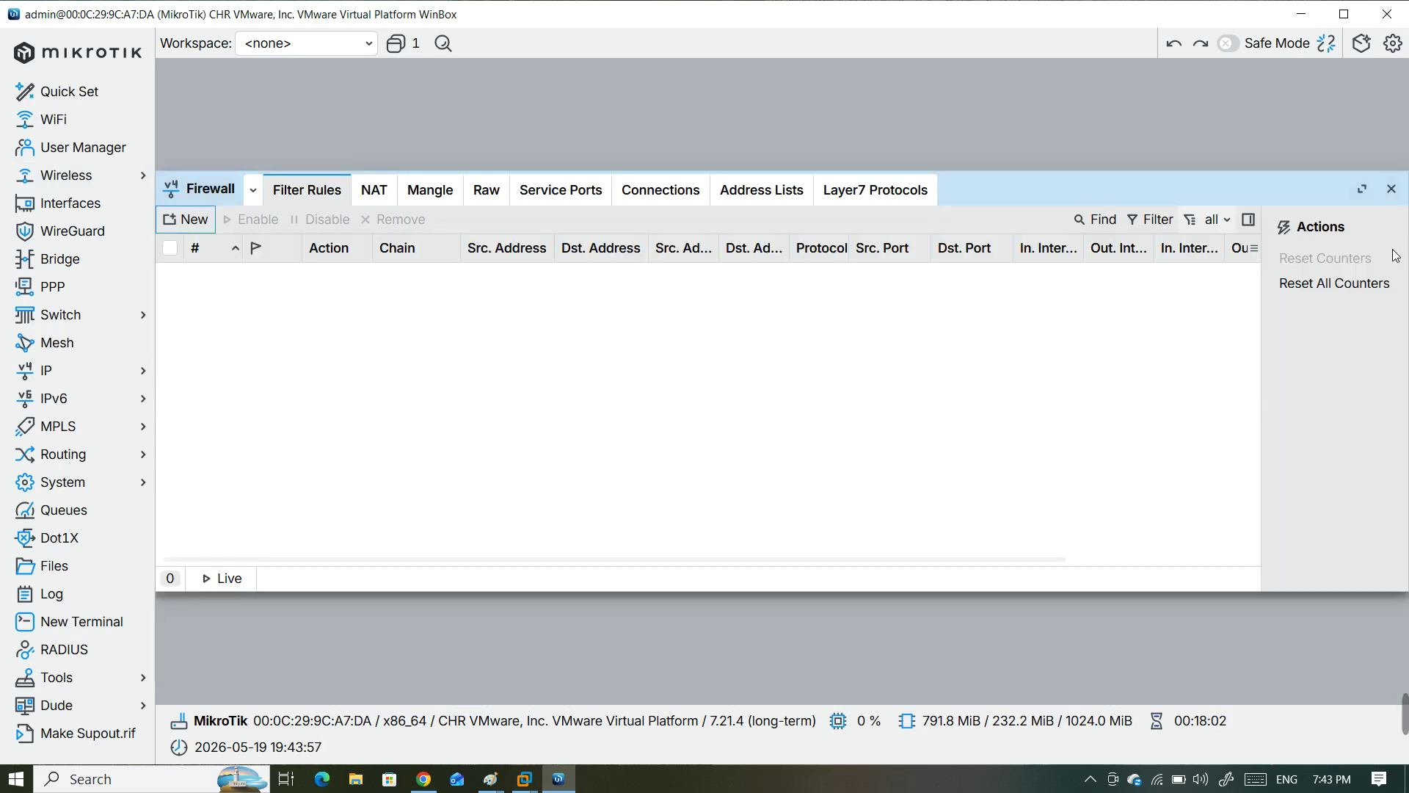
pyautogui.click(1391, 189)
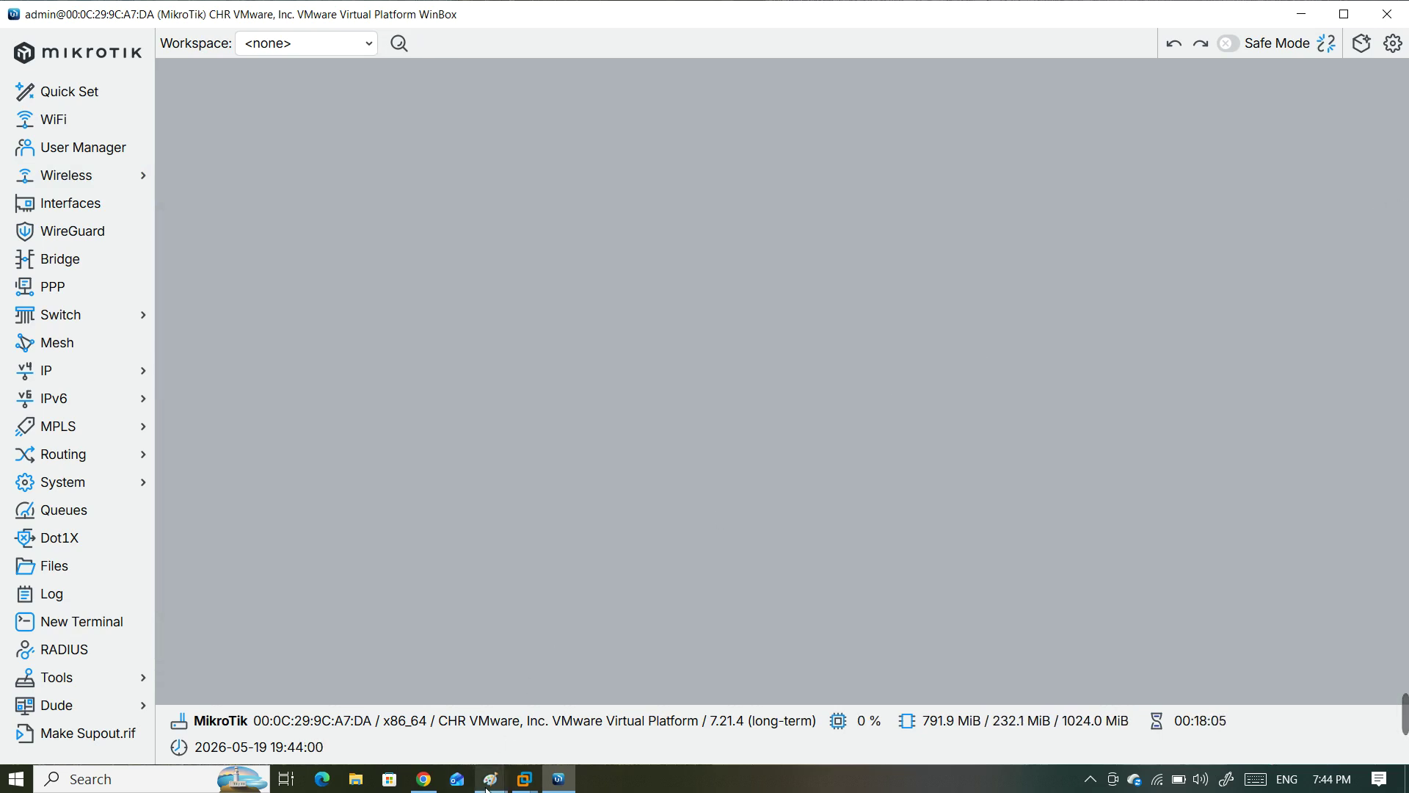
# Step: Switch to the Bridge diagram in Paint and handwrite "AP" in red above the Wlan label on the router picture
pyautogui.moveTo(491, 780)
pyautogui.click(586, 710)
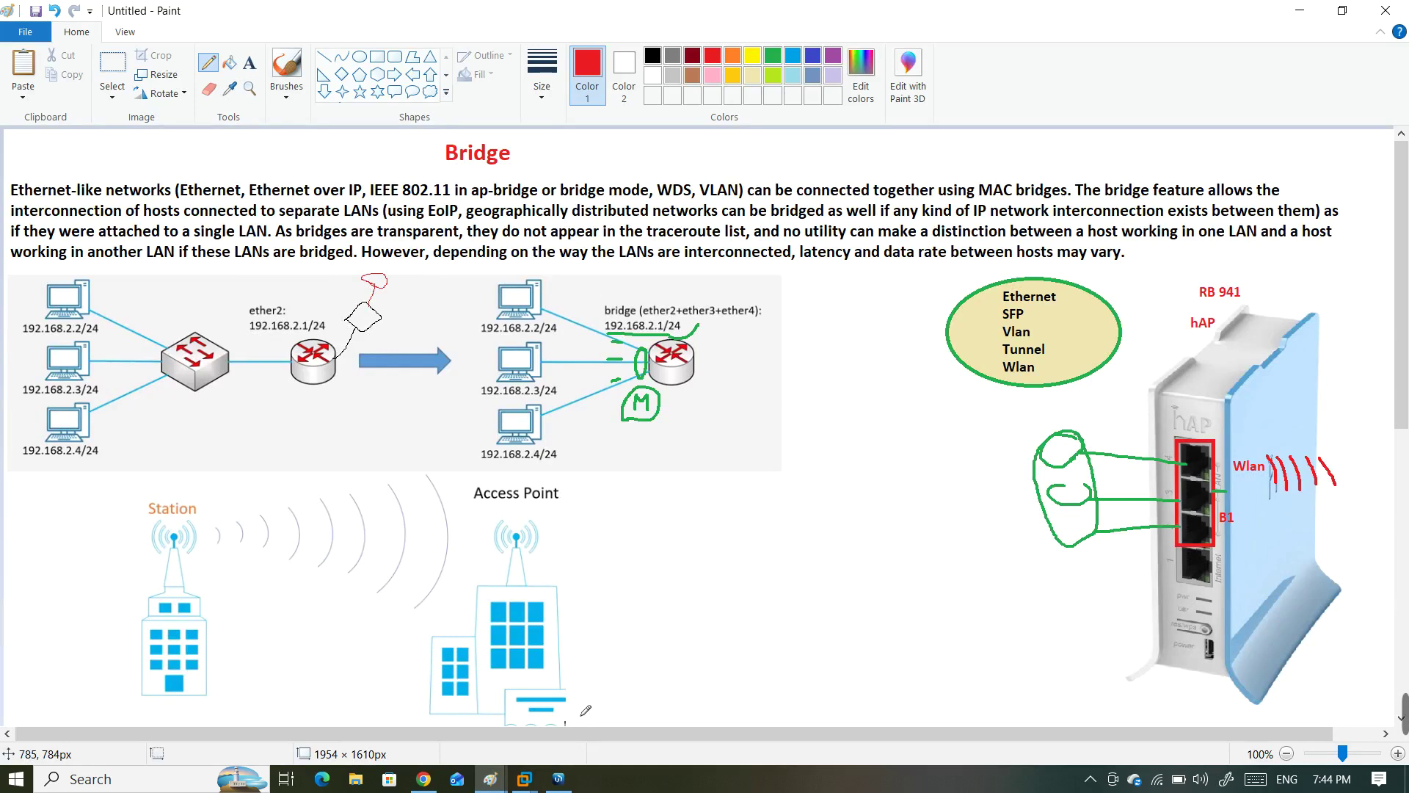
pyautogui.moveTo(490, 783)
pyautogui.moveTo(1238, 434); pyautogui.dragTo(1250, 442)
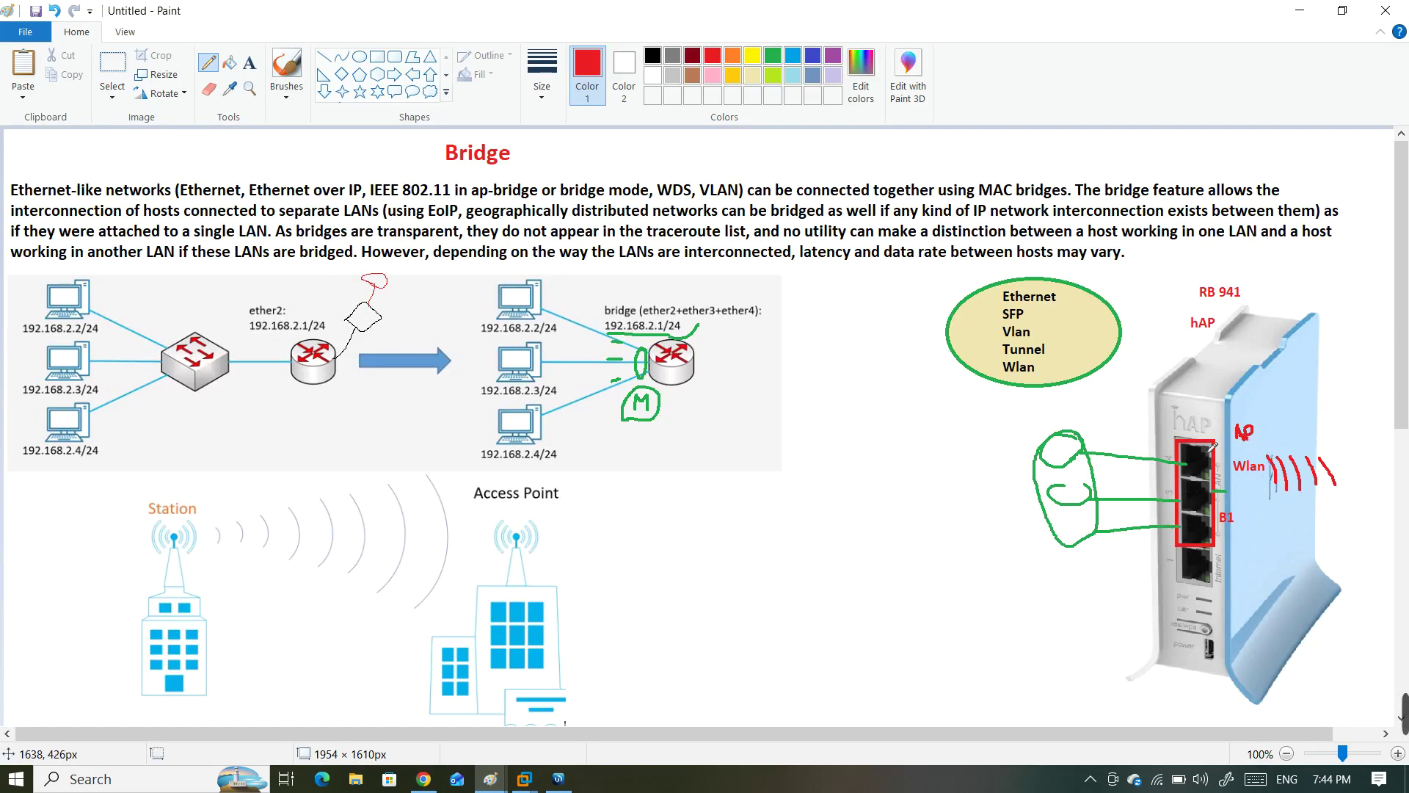